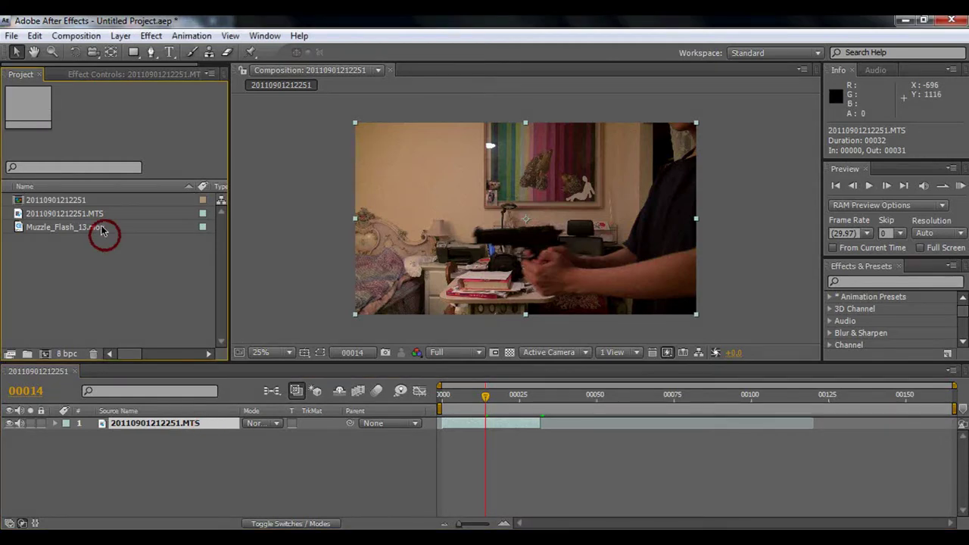
pyautogui.click(101, 225)
pyautogui.click(97, 249)
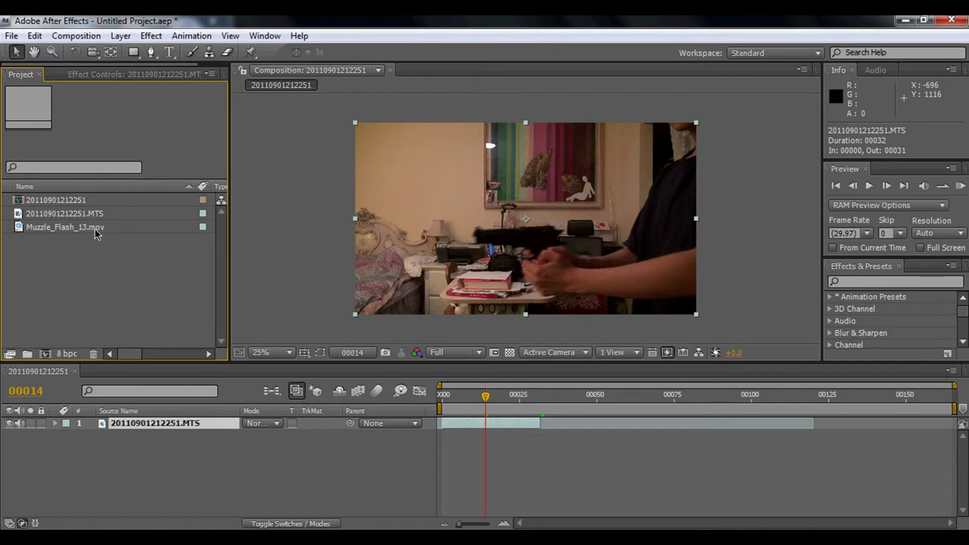
pyautogui.click(94, 227)
pyautogui.click(119, 312)
pyautogui.click(124, 421)
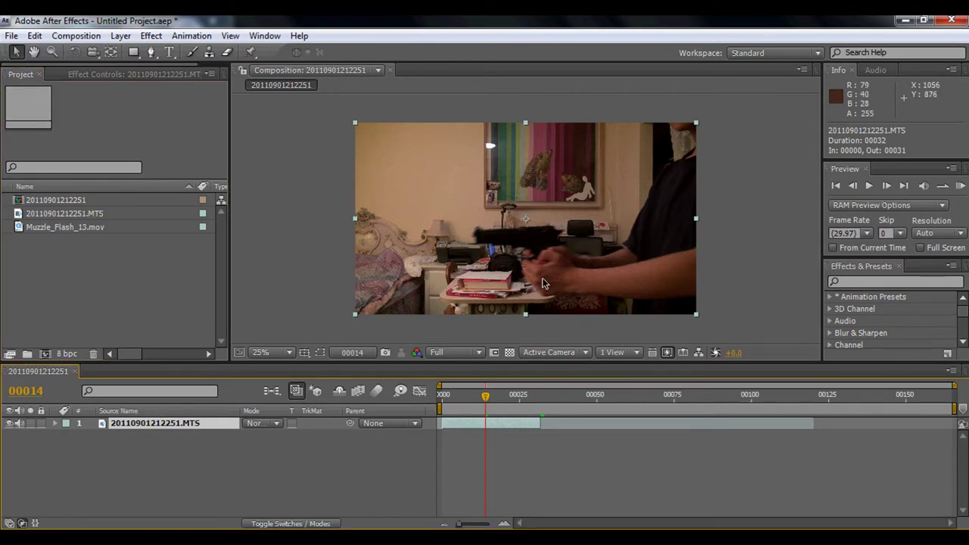
# - Examine frames 12 to 14 of the clip around the moment of firing, ending on frame 13
pyautogui.moveTo(485, 396); pyautogui.dragTo(478, 399)
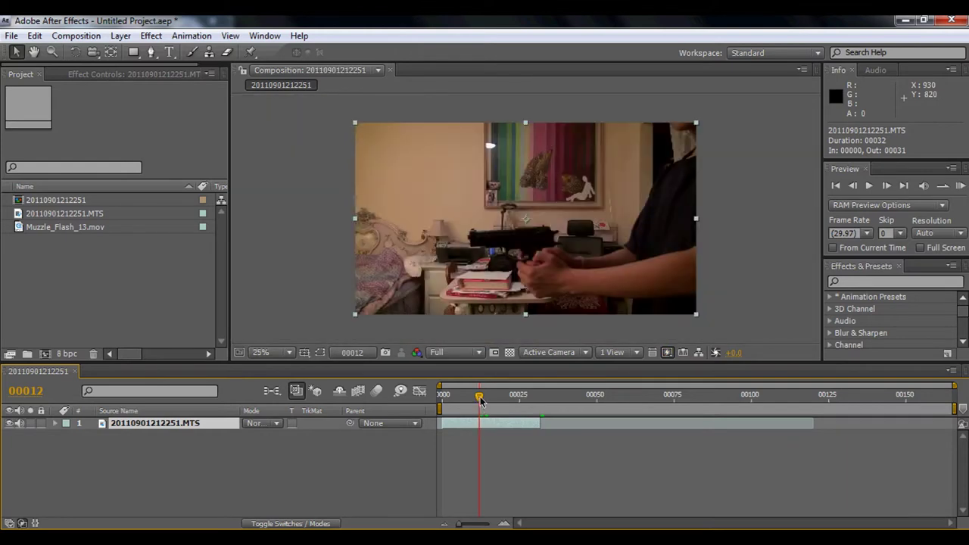
pyautogui.click(495, 352)
pyautogui.moveTo(479, 400); pyautogui.dragTo(485, 404)
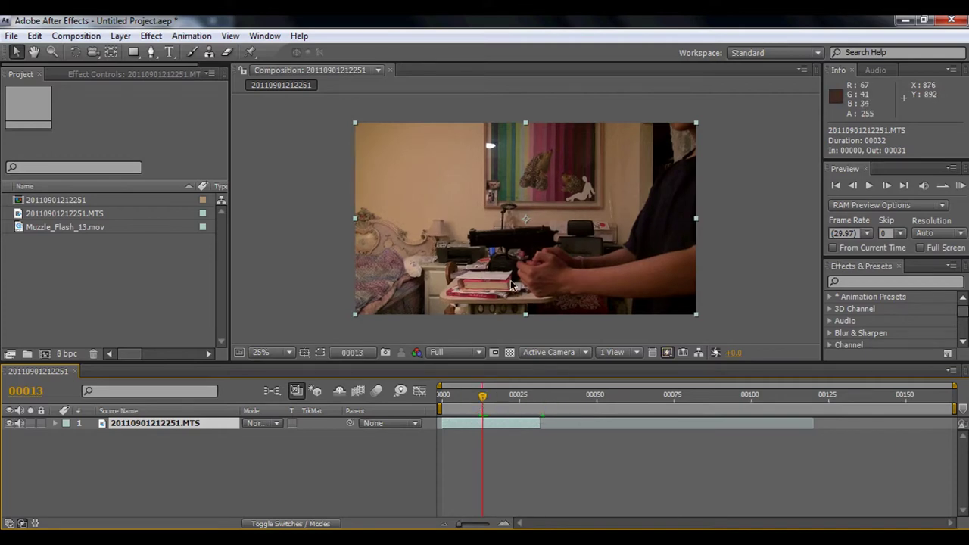
pyautogui.scroll(1, 512, 282)
pyautogui.scroll(-1, 512, 283)
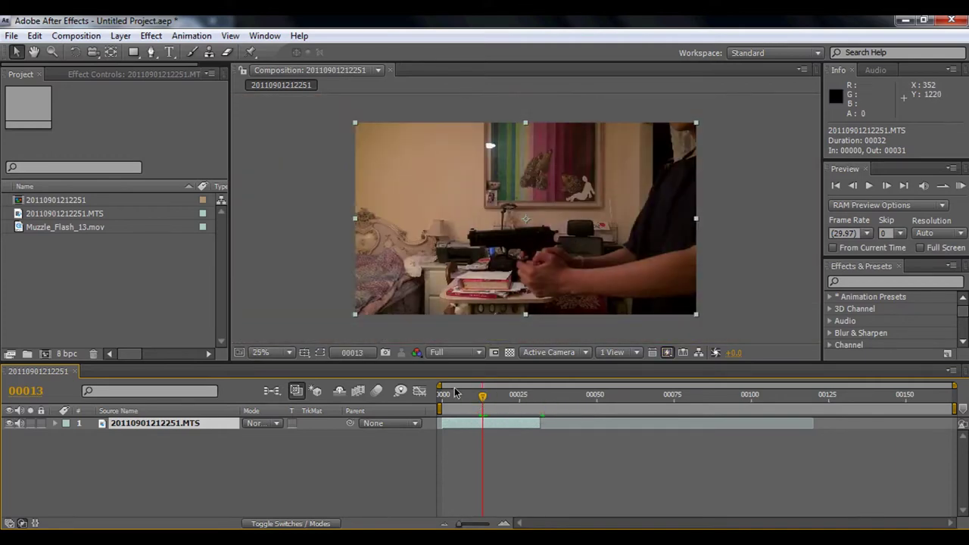
pyautogui.moveTo(482, 401); pyautogui.dragTo(486, 400)
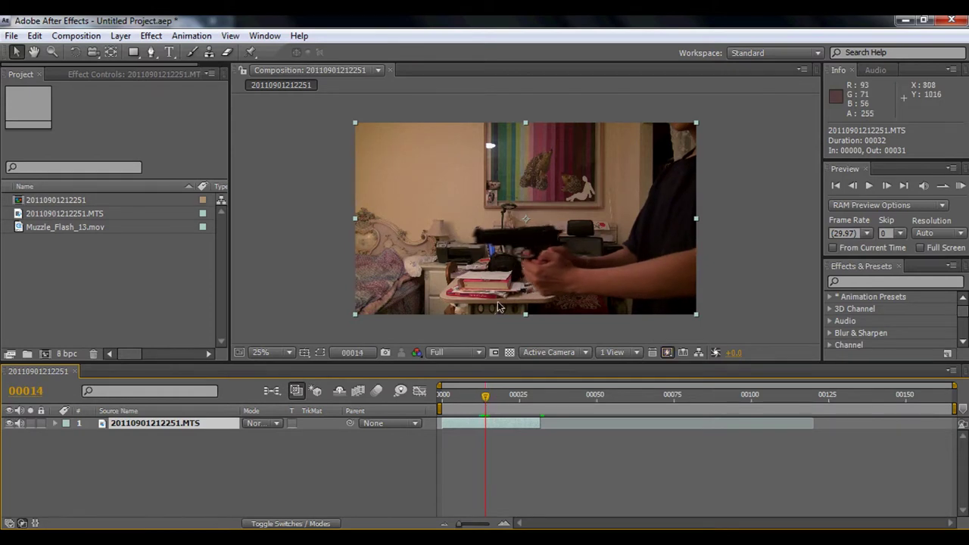
pyautogui.press('.')
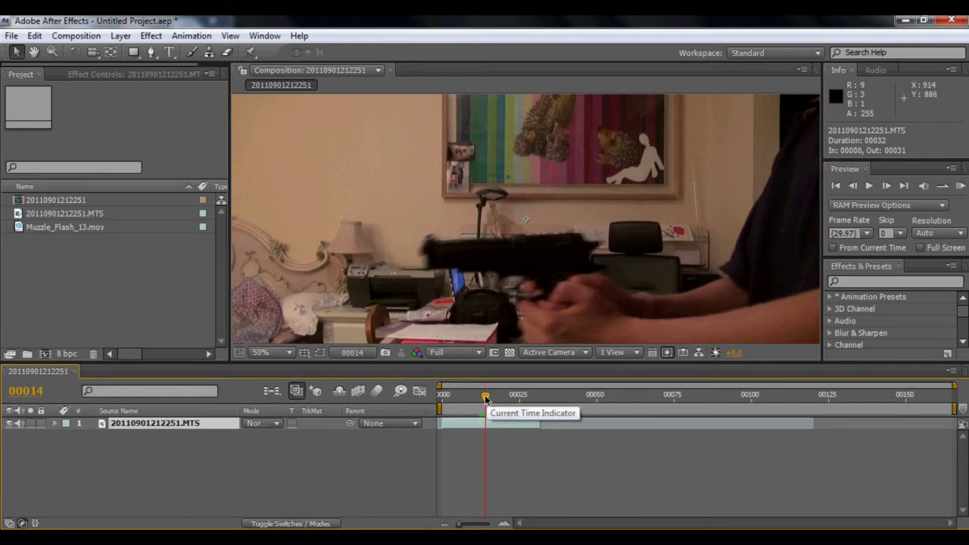
pyautogui.press('pageup')
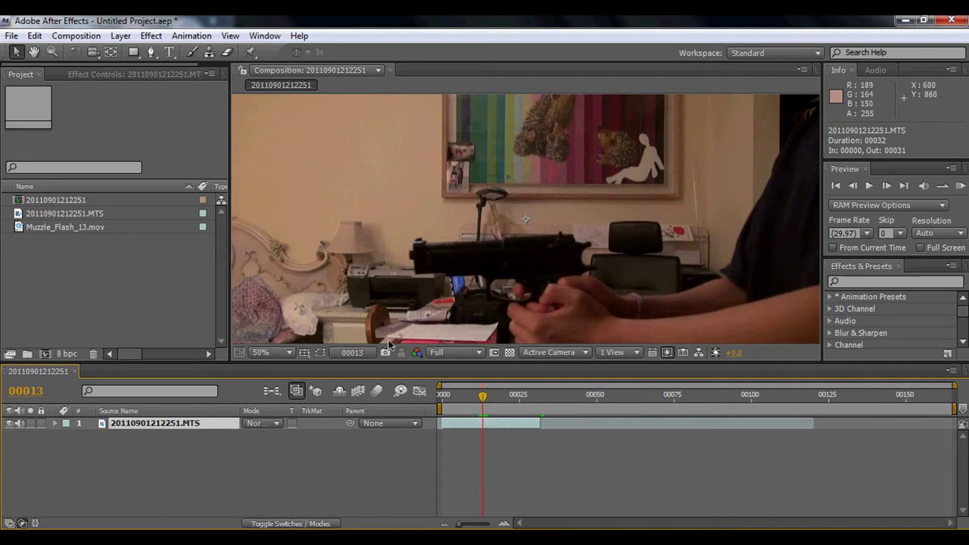
# - Duplicate the footage layer, split the copy at frame 13 and delete the part before it
pyautogui.click(209, 424)
pyautogui.hotkey('ctrl', 'd')
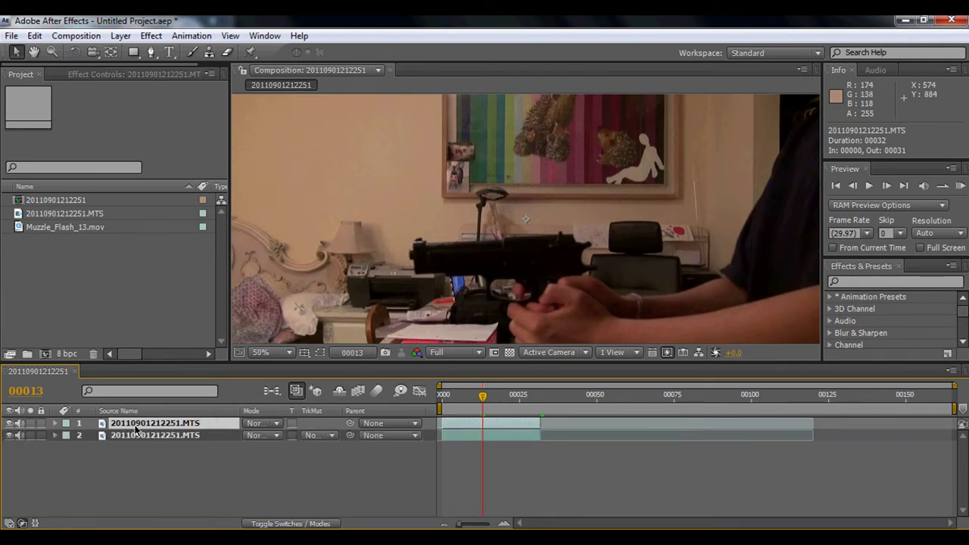
pyautogui.hotkey('ctrl', 'shift', 'd')
pyautogui.click(134, 437)
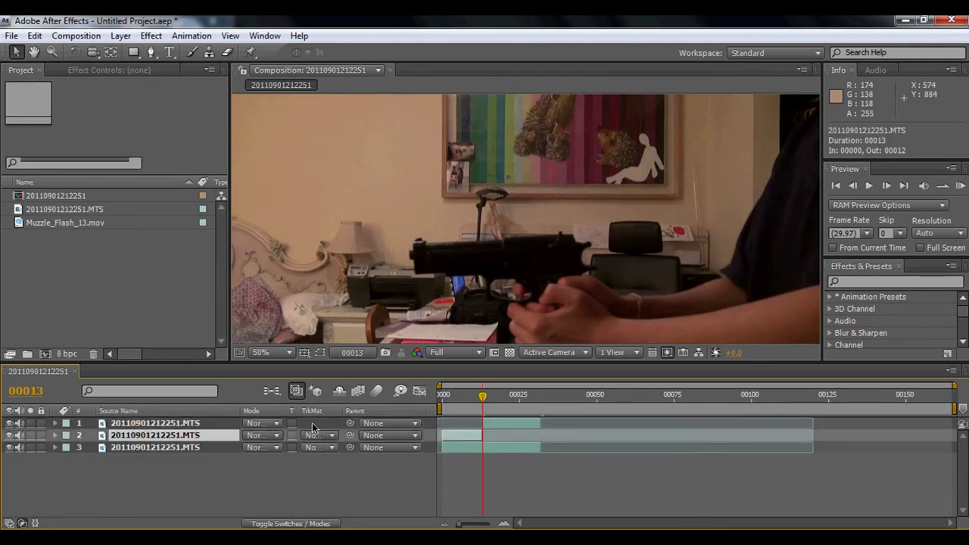
pyautogui.press('Delete')
# - Cut the top footage layer off at frame 14 so only frame 13 is kept, and return to frame 13
pyautogui.moveTo(483, 401); pyautogui.dragTo(485, 402)
pyautogui.click(135, 426)
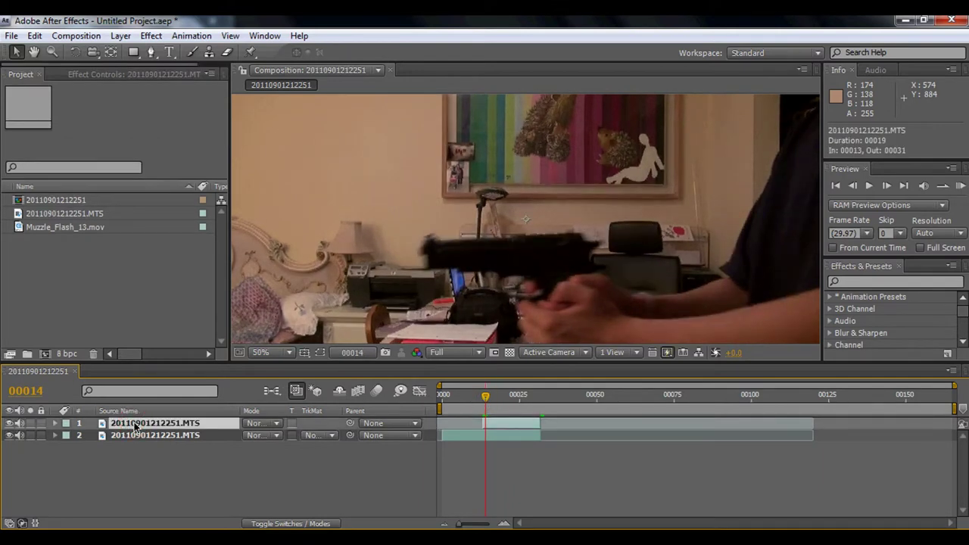
pyautogui.click(486, 513)
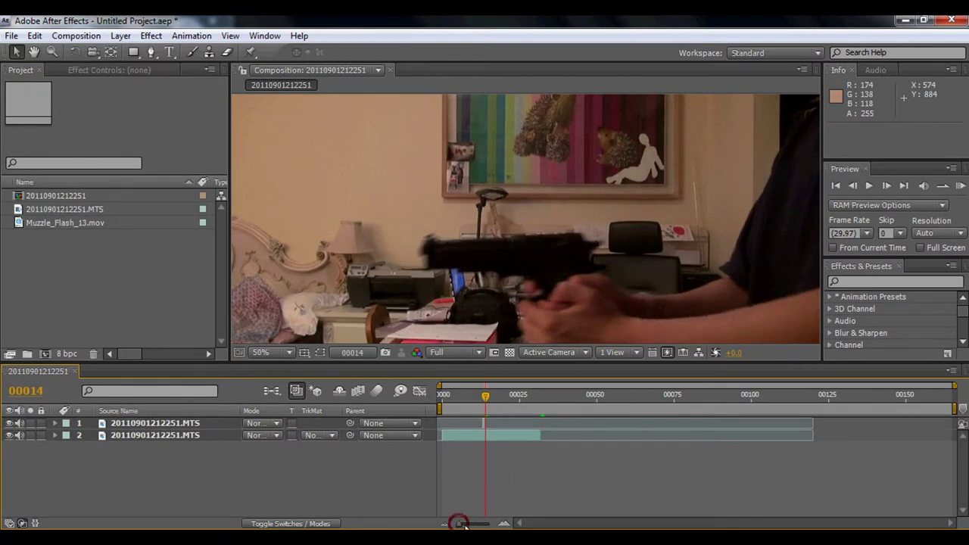
pyautogui.moveTo(459, 522); pyautogui.dragTo(474, 522)
pyautogui.moveTo(588, 400); pyautogui.dragTo(583, 402)
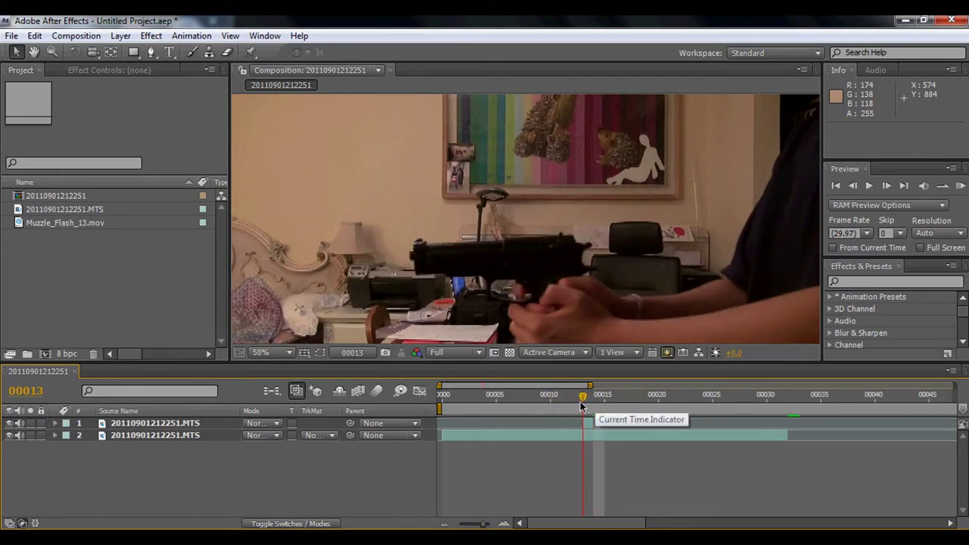
# - Start a Pen tool mask on the one-frame top layer, tracing the gun's muzzle end up to the tip of the front sight
pyautogui.click(184, 425)
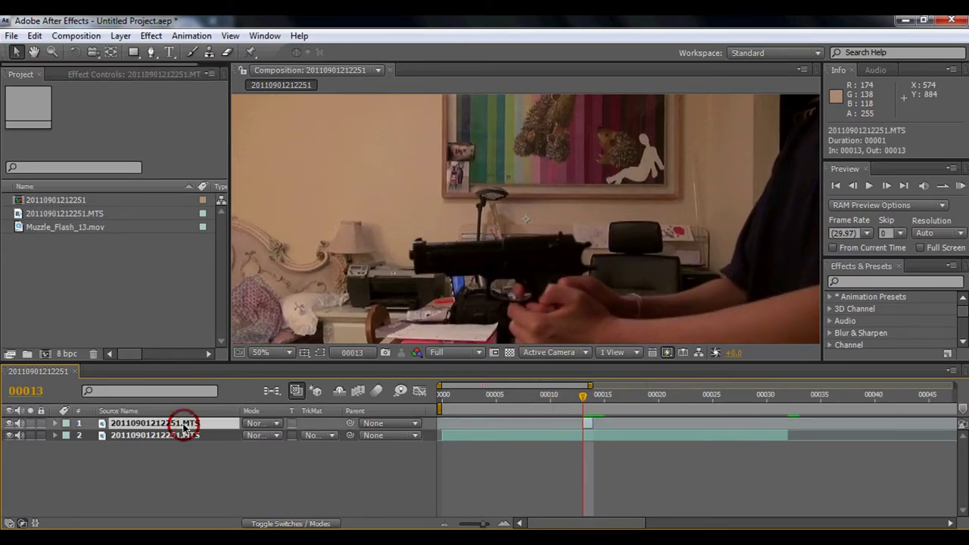
pyautogui.press('.')
pyautogui.press('.')
pyautogui.press('h')
pyautogui.moveTo(405, 275); pyautogui.dragTo(493, 212)
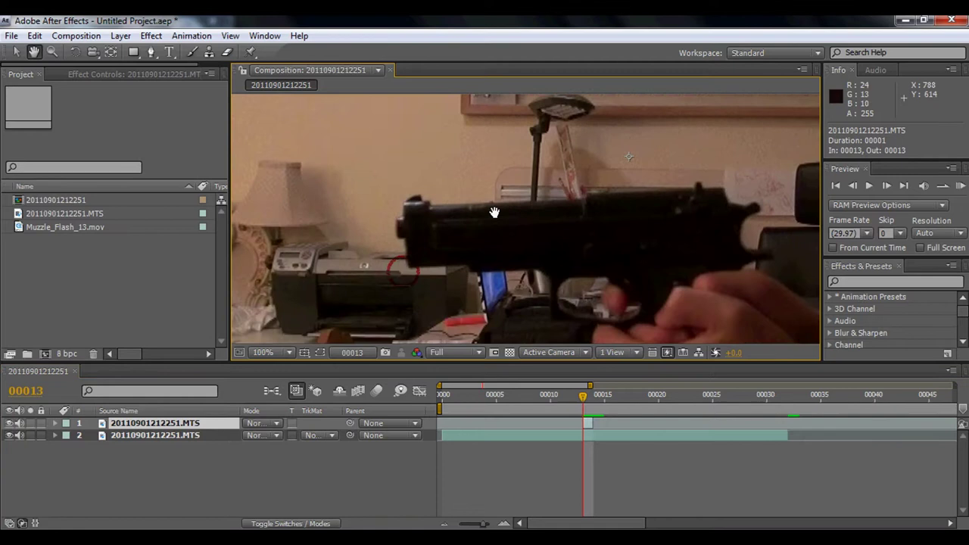
pyautogui.press('g')
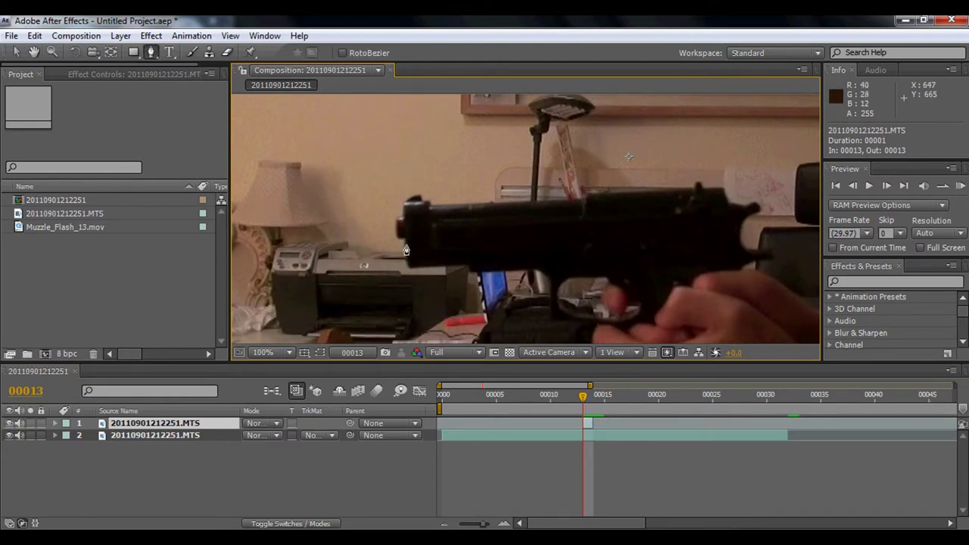
pyautogui.click(404, 247)
pyautogui.press('.')
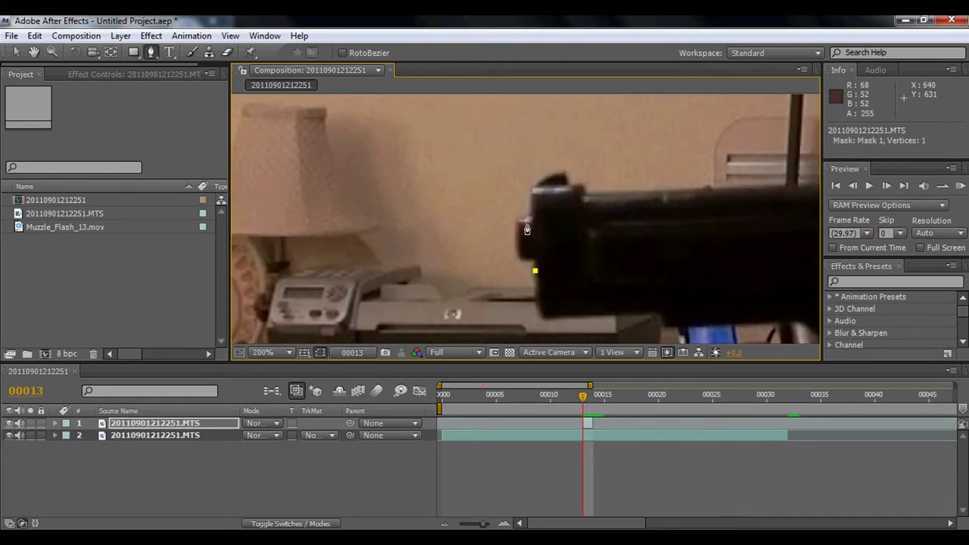
pyautogui.click(530, 221)
pyautogui.click(530, 188)
pyautogui.click(563, 170)
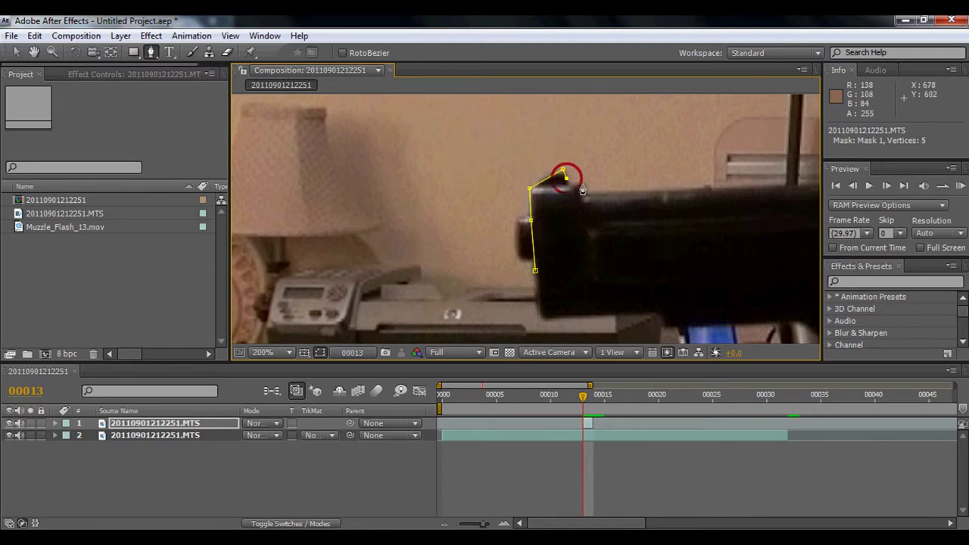
pyautogui.click(568, 179)
# - Redo the last mask point more precisely and continue the outline down behind the front sight onto the slide
pyautogui.click(583, 187)
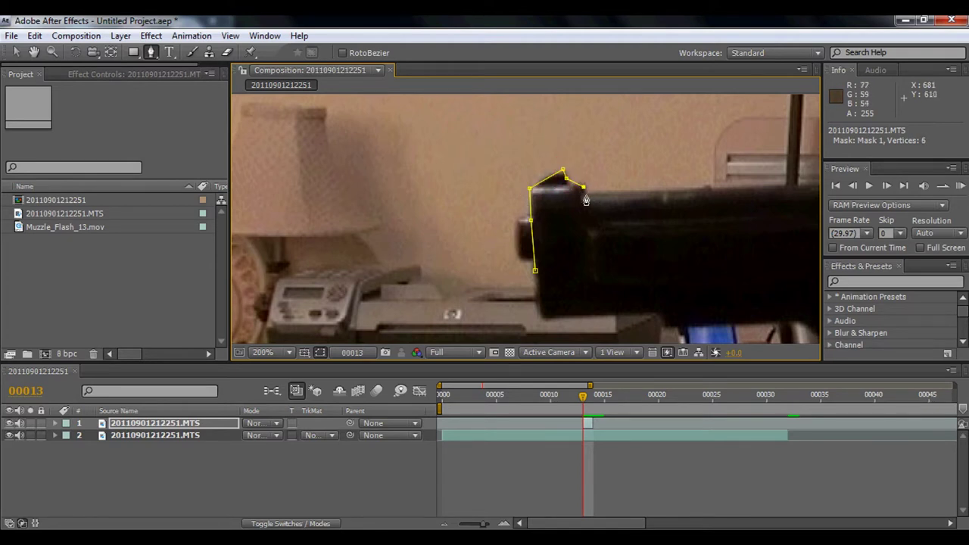
pyautogui.hotkey('ctrl', 'z')
pyautogui.press('.')
pyautogui.click(502, 200)
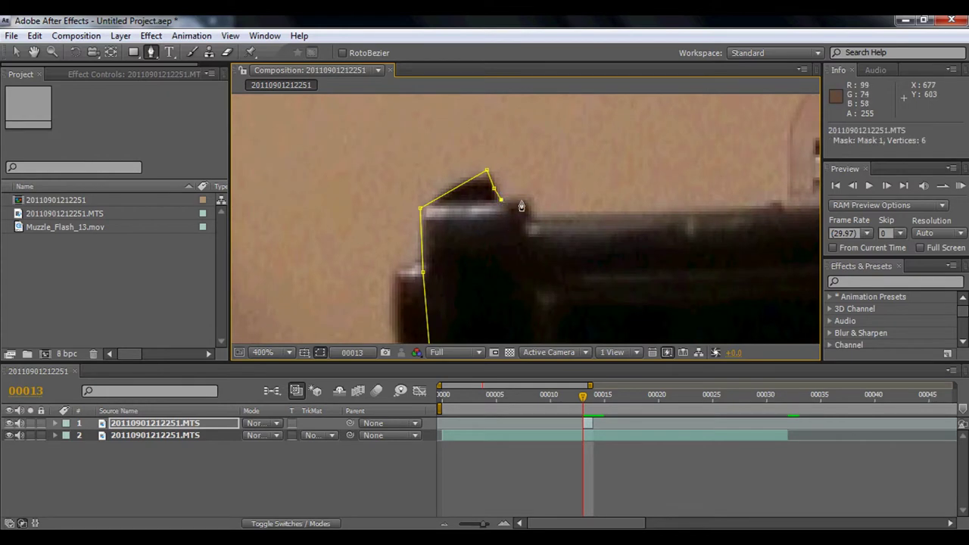
pyautogui.click(524, 200)
pyautogui.click(532, 214)
# - Extend the mask along the slide's upper edge to the raised step near the middle of the gun
pyautogui.press('space')
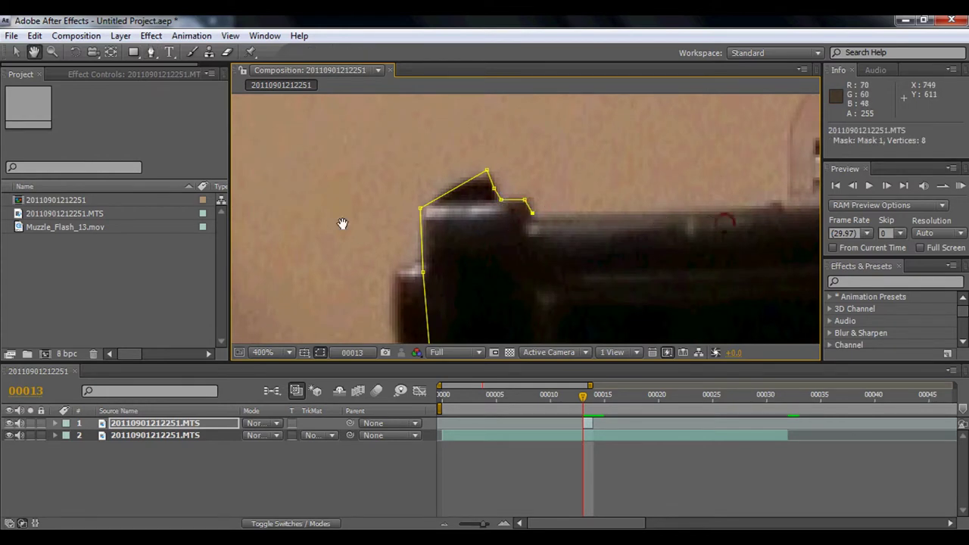
pyautogui.moveTo(342, 222); pyautogui.dragTo(729, 217)
pyautogui.click(738, 194)
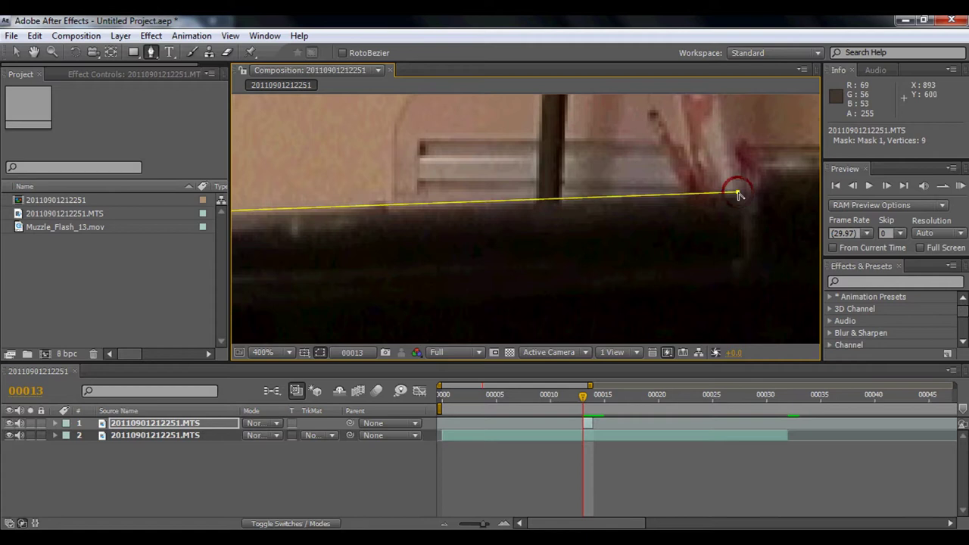
pyautogui.press(',')
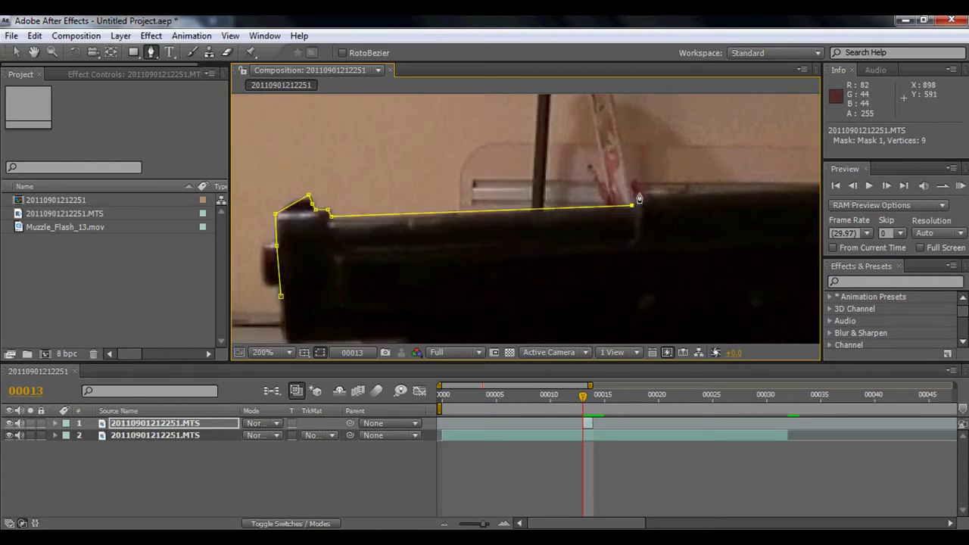
pyautogui.click(641, 196)
pyautogui.press('space')
pyautogui.moveTo(768, 217); pyautogui.dragTo(526, 232)
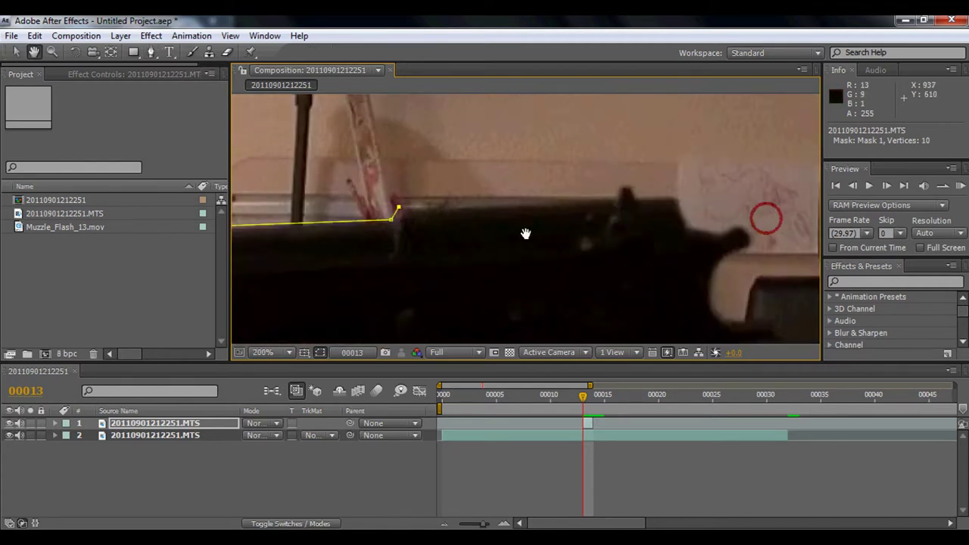
# - Continue the mask along the slide's upper edge, over the rear sight and down the slide's back corner
pyautogui.click(612, 200)
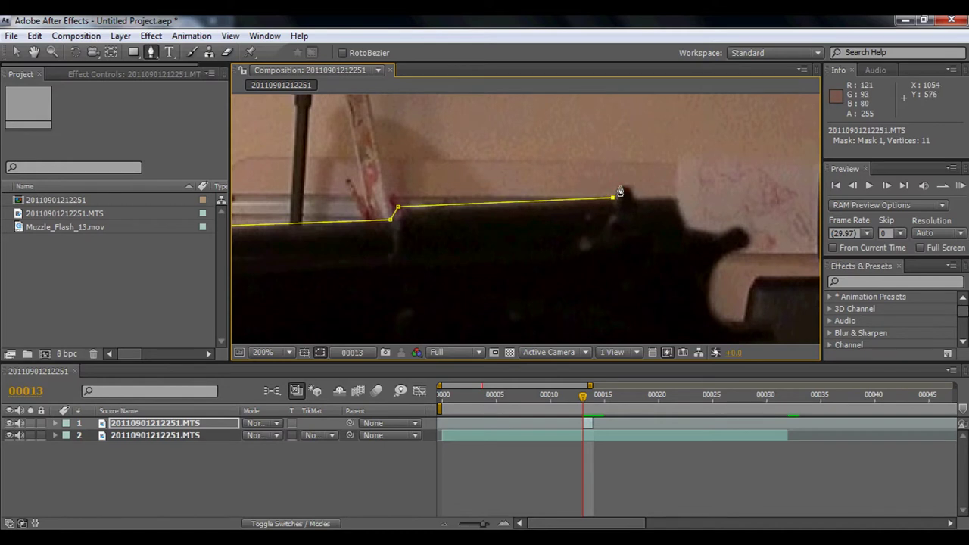
pyautogui.click(621, 185)
pyautogui.click(626, 185)
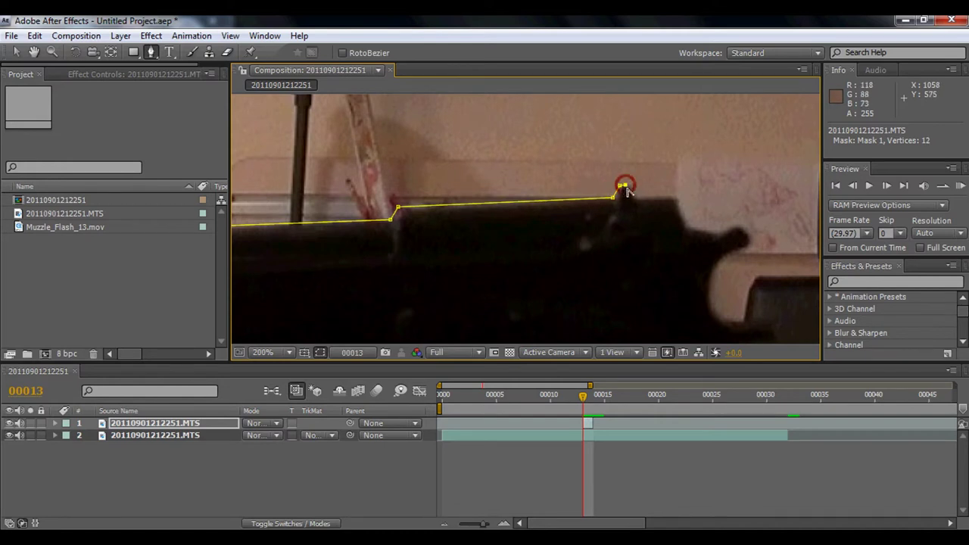
pyautogui.click(673, 197)
pyautogui.click(684, 221)
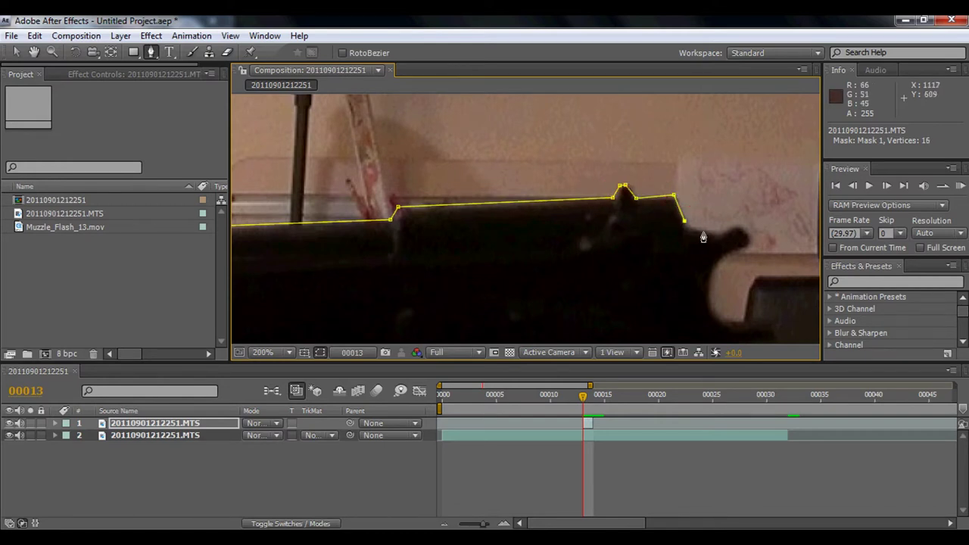
# - Trace the mask around the gun's hammer and back to its underside, correcting a misplaced point
pyautogui.moveTo(699, 231); pyautogui.dragTo(719, 240)
pyautogui.click(719, 234)
pyautogui.click(736, 225)
pyautogui.click(749, 240)
pyautogui.click(740, 246)
pyautogui.hotkey('ctrl', 'z')
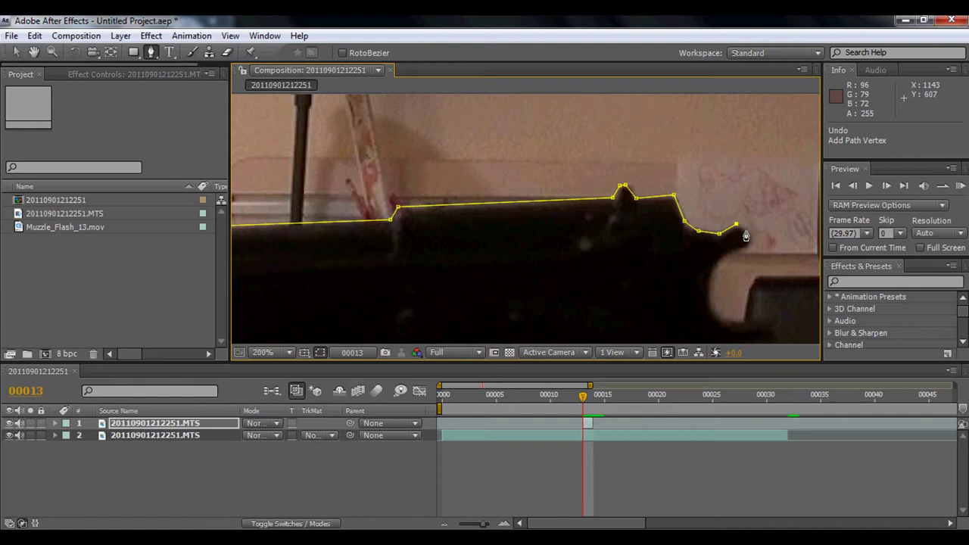
pyautogui.click(749, 243)
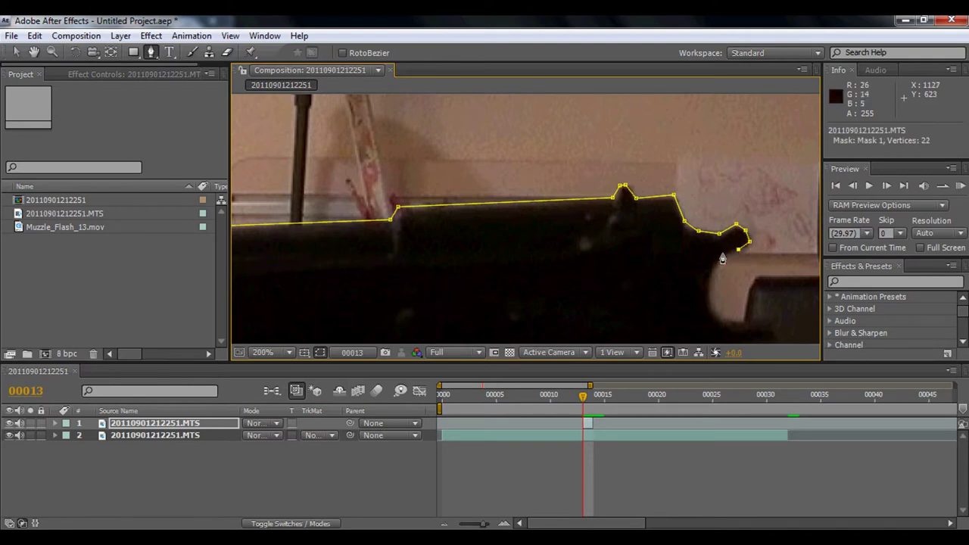
pyautogui.click(722, 254)
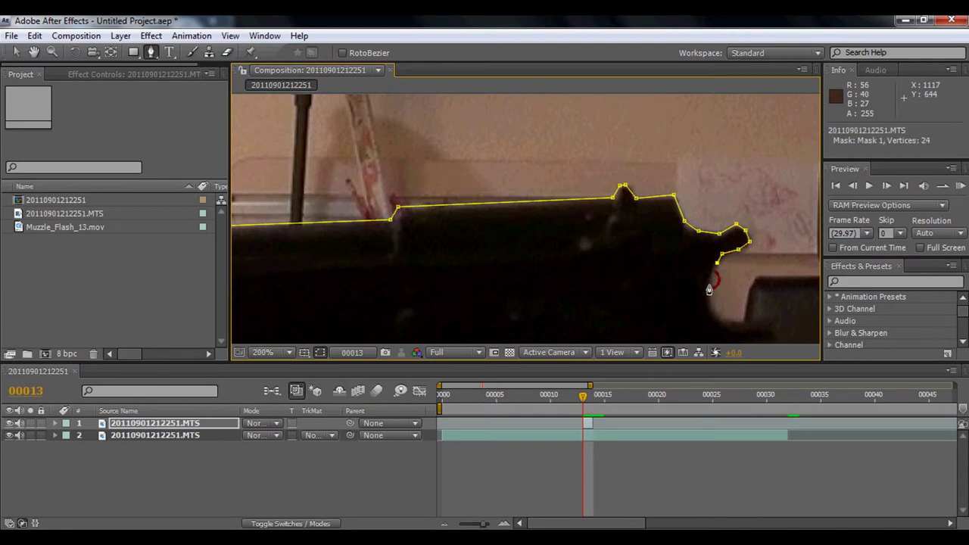
# - Take the mask down the slide's rear edge and close it with a straight line back to the muzzle
pyautogui.click(712, 285)
pyautogui.press(',')
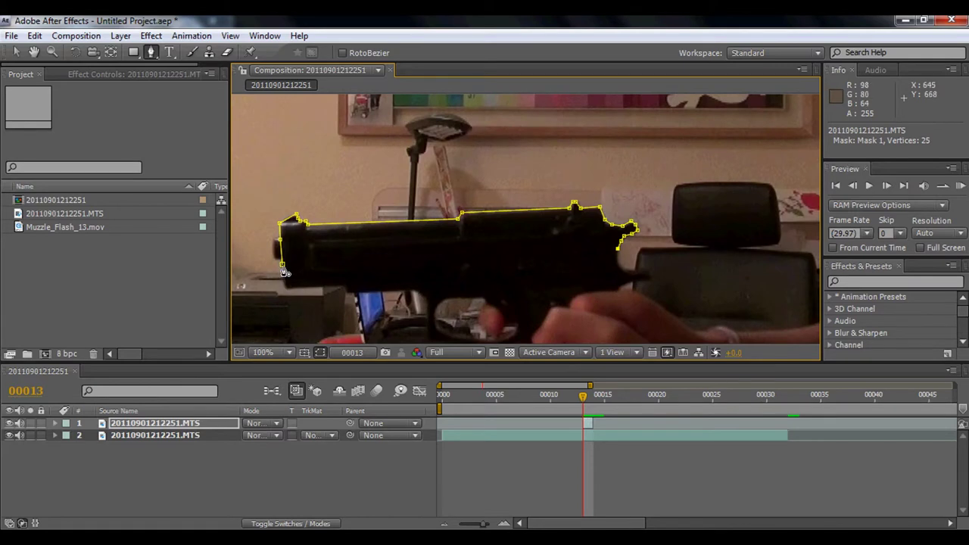
pyautogui.click(618, 259)
pyautogui.click(281, 267)
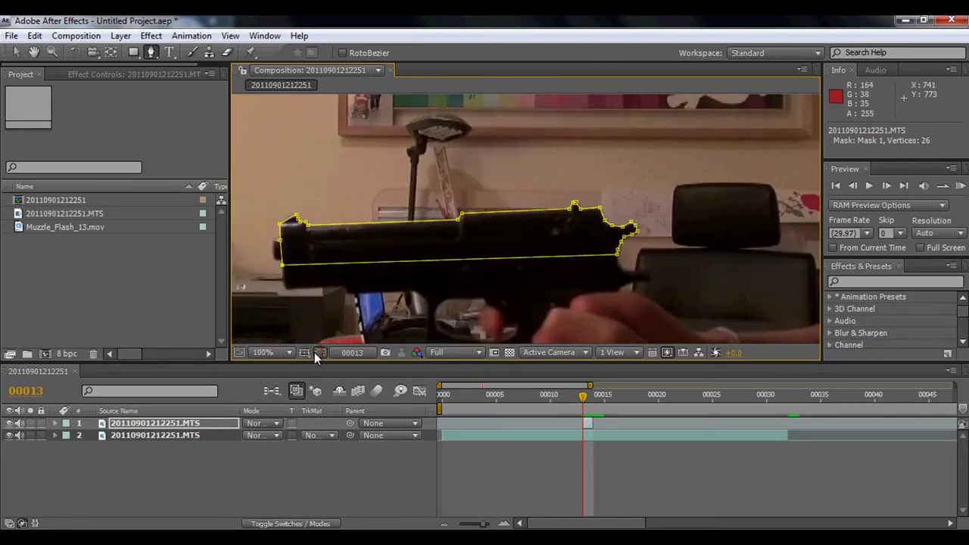
# - Hide the mask outline and nudge the masked slide layer backward horizontally to about position 1033, 540
pyautogui.click(319, 352)
pyautogui.press('v')
pyautogui.click(383, 255)
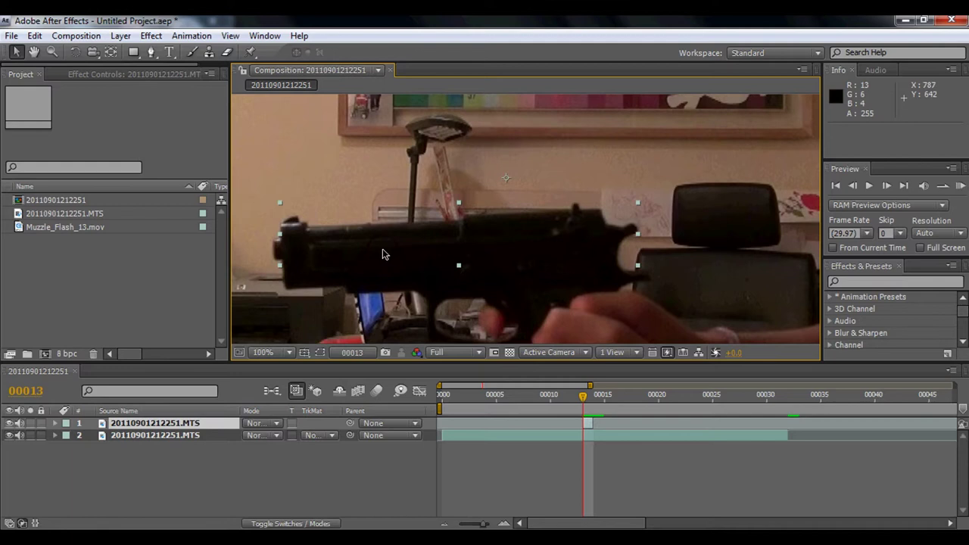
pyautogui.press('Right')
pyautogui.press('Right')
pyautogui.press('Right')
pyautogui.press('Right')
pyautogui.press('Right')
pyautogui.press('Right')
pyautogui.press('Right')
pyautogui.press('Right')
pyautogui.press('Right')
pyautogui.press('Right')
pyautogui.press('Right')
pyautogui.press('Right')
pyautogui.press('Right')
pyautogui.press('Right')
pyautogui.press('Right')
pyautogui.press('Right')
pyautogui.press('Right')
pyautogui.press('Right')
pyautogui.press('Right')
pyautogui.press('Right')
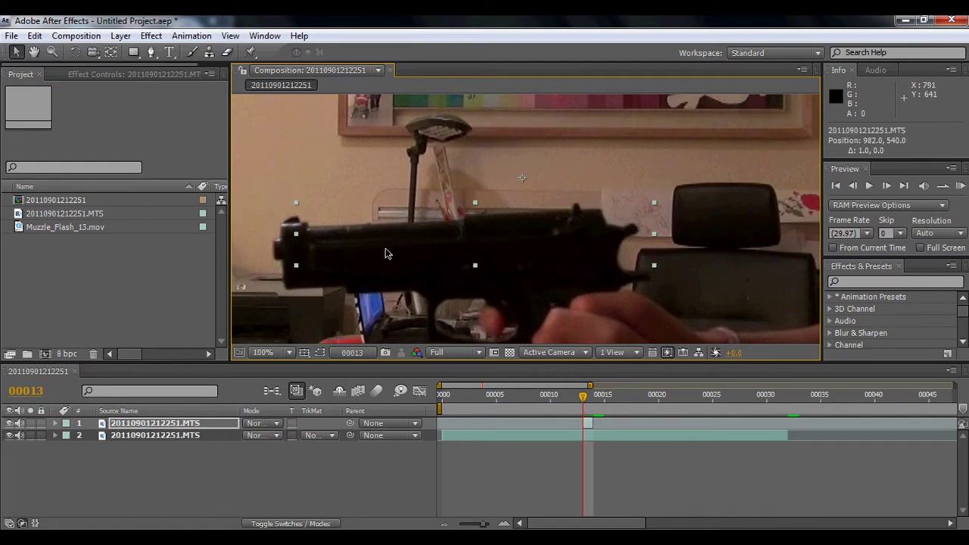
pyautogui.press('Right')
pyautogui.press('Right')
pyautogui.press('Right')
pyautogui.press('Right')
pyautogui.press('Right')
pyautogui.press('Right')
pyautogui.press('Right')
pyautogui.press('Right')
pyautogui.press('Right')
pyautogui.press('Right')
pyautogui.press('Right')
pyautogui.press('Right')
pyautogui.press('Right')
pyautogui.press('Right')
pyautogui.press('Right')
pyautogui.press('Right')
pyautogui.press('Right')
pyautogui.press('Right')
pyautogui.press('Right')
pyautogui.press('Right')
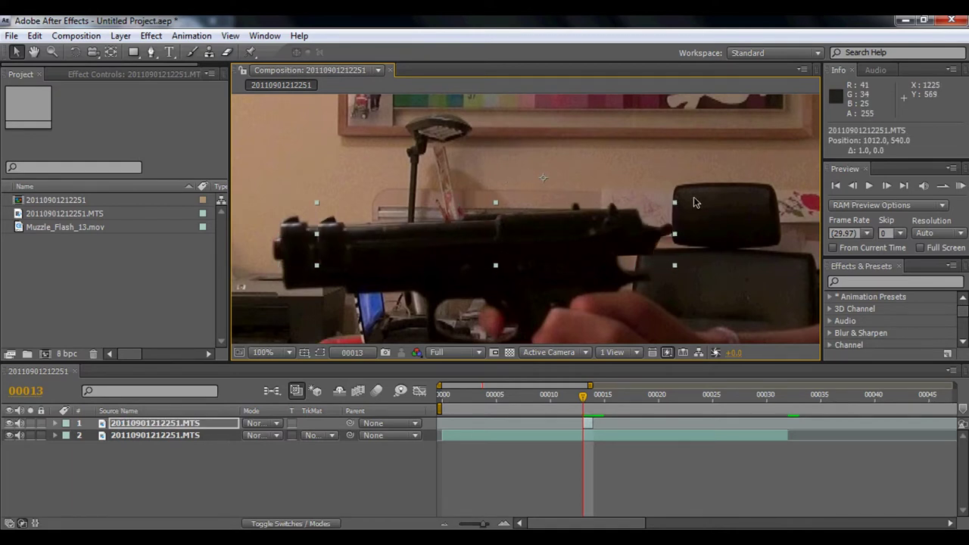
pyautogui.press('Right')
pyautogui.press('Right')
pyautogui.press('Right')
pyautogui.press('Right')
pyautogui.press('Right')
pyautogui.press('Right')
pyautogui.press('Right')
pyautogui.press('Right')
pyautogui.press('Right')
pyautogui.press('Right')
pyautogui.press('Right')
pyautogui.press('Right')
pyautogui.press('Right')
pyautogui.press('Right')
pyautogui.press('Right')
pyautogui.press('Right')
pyautogui.press('Right')
pyautogui.press('Right')
pyautogui.press('Right')
pyautogui.press('Right')
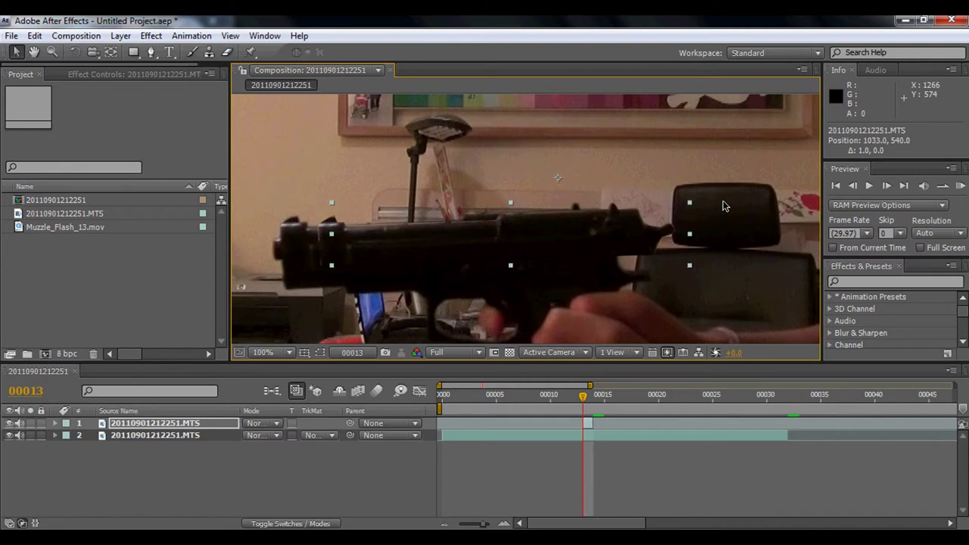
# - Nudge the masked slide layer farther back and upward to position 1050, 528
pyautogui.press('Right')
pyautogui.press('Right')
pyautogui.press('Right')
pyautogui.press('Right')
pyautogui.press('Right')
pyautogui.press('Right')
pyautogui.press('Right')
pyautogui.press('Right')
pyautogui.press('Right')
pyautogui.press('Right')
pyautogui.press('Right')
pyautogui.press('Right')
pyautogui.press('Right')
pyautogui.press('Right')
pyautogui.press('Right')
pyautogui.press('Right')
pyautogui.press('Right')
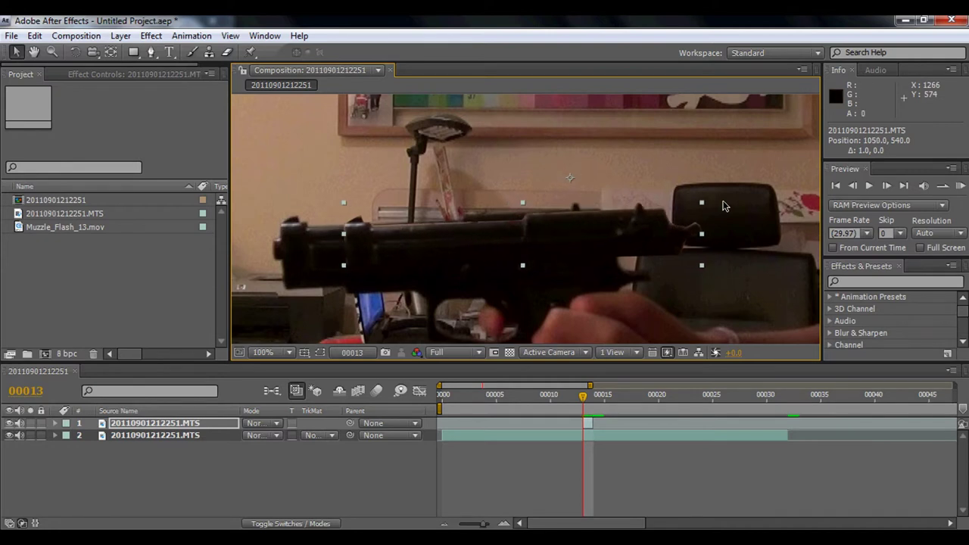
pyautogui.press('Up')
pyautogui.press('Up')
pyautogui.press('Up')
pyautogui.press('Up')
pyautogui.press('Up')
pyautogui.press('Up')
pyautogui.press('Up')
pyautogui.press('Up')
pyautogui.press('Up')
pyautogui.press('Up')
pyautogui.press('Up')
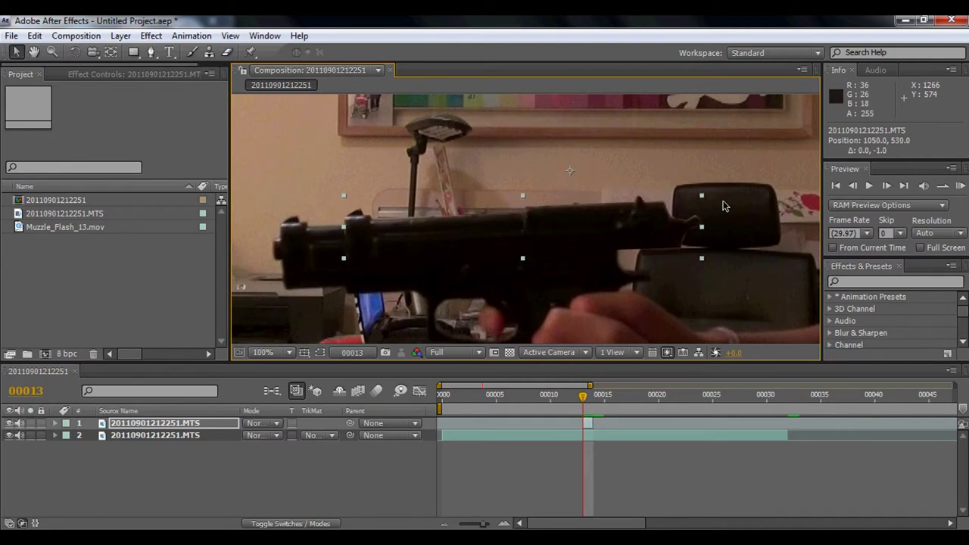
pyautogui.press('.')
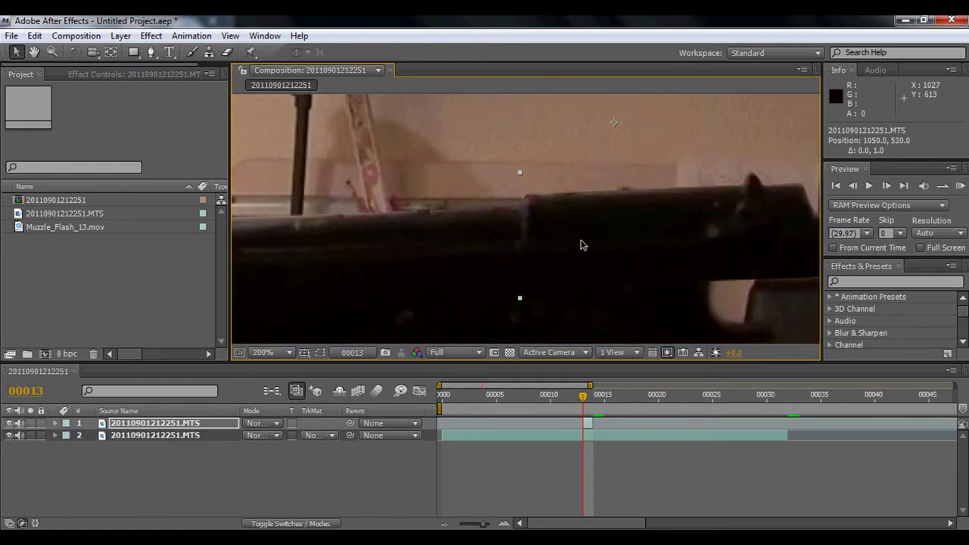
pyautogui.press('Up')
pyautogui.press('Up')
pyautogui.press(',')
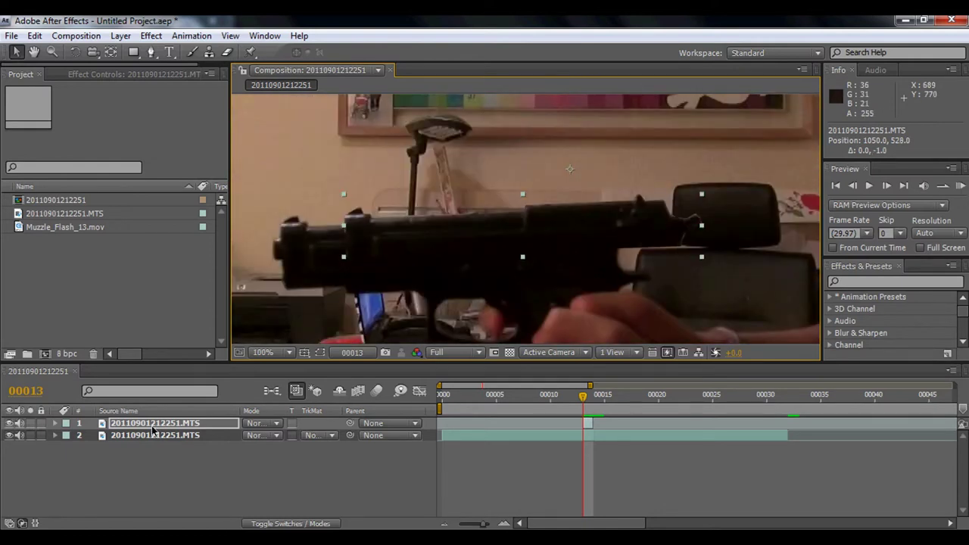
# - Show the mask outline and lower the vertices around the front sight to the slide's upper edge, cutting the sight out of the mask
pyautogui.click(321, 353)
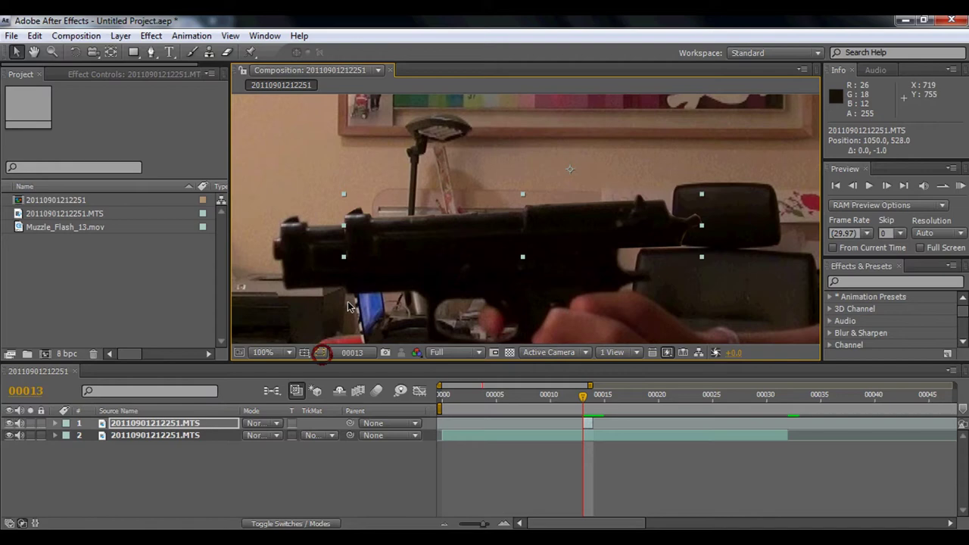
pyautogui.press('space')
pyautogui.moveTo(379, 242); pyautogui.dragTo(485, 266)
pyautogui.scroll(1, 484, 265)
pyautogui.moveTo(404, 260); pyautogui.dragTo(479, 230)
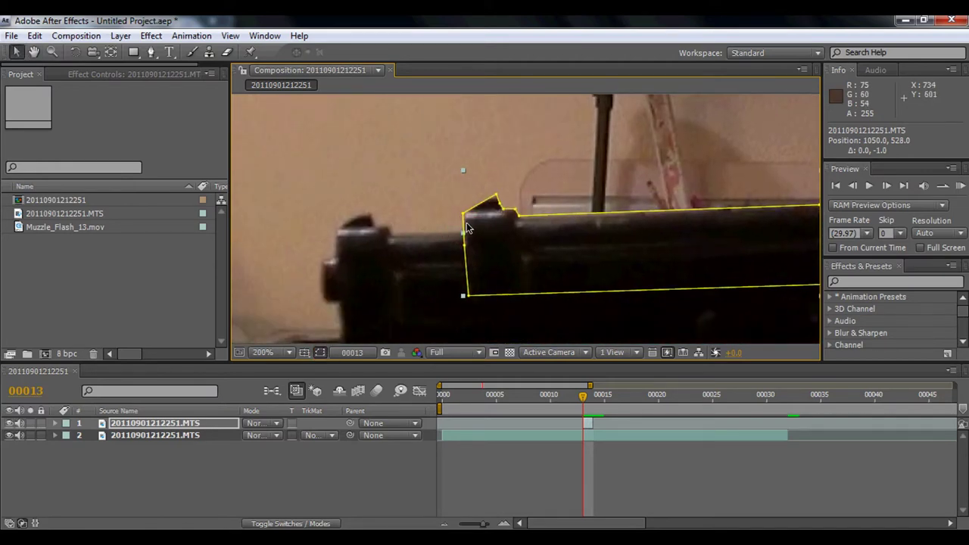
pyautogui.click(464, 220)
pyautogui.moveTo(462, 214); pyautogui.dragTo(464, 234)
pyautogui.moveTo(495, 196); pyautogui.dragTo(498, 226)
pyautogui.press('.')
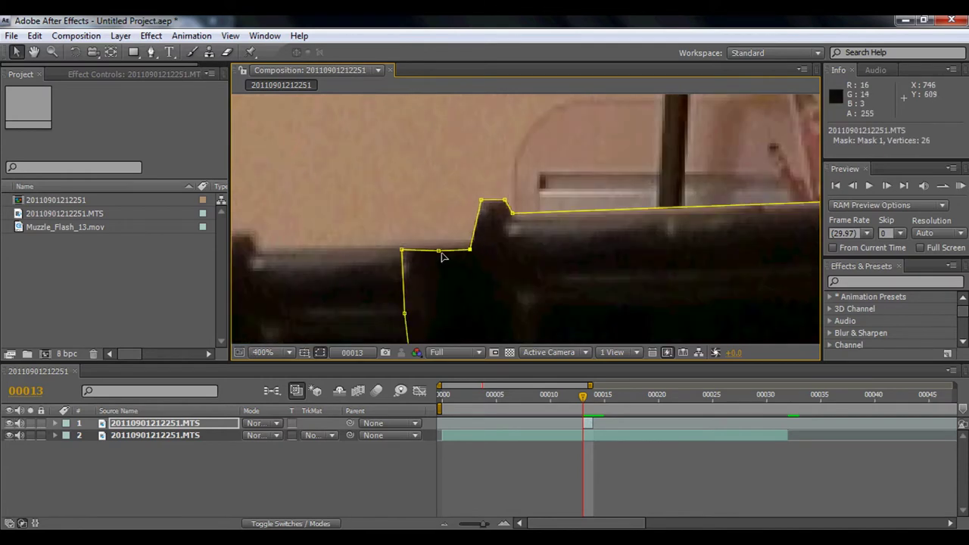
pyautogui.moveTo(482, 199); pyautogui.dragTo(488, 250)
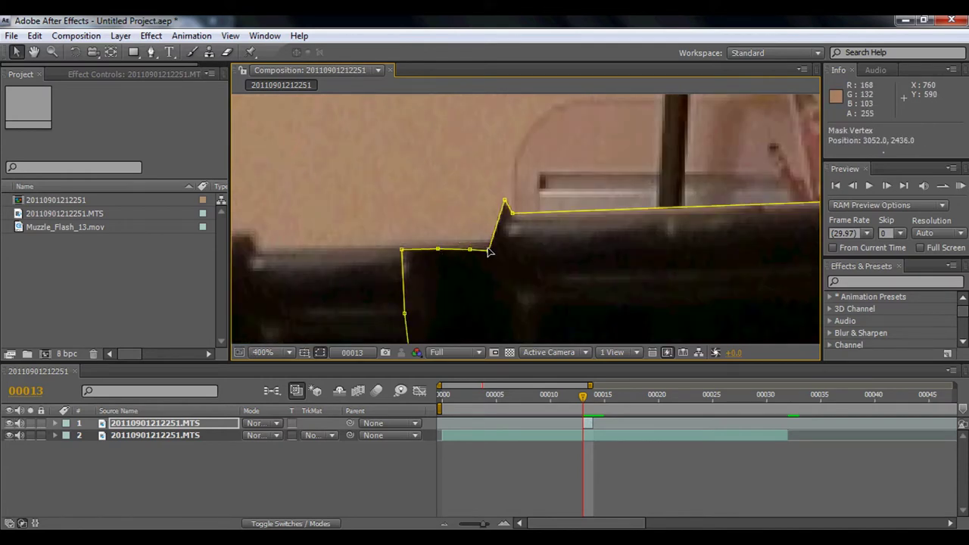
pyautogui.moveTo(505, 202); pyautogui.dragTo(518, 234)
# - Adjust the mask at the raised step midway along the slide's upper edge and hide the mask outline
pyautogui.scroll(-2, 544, 251)
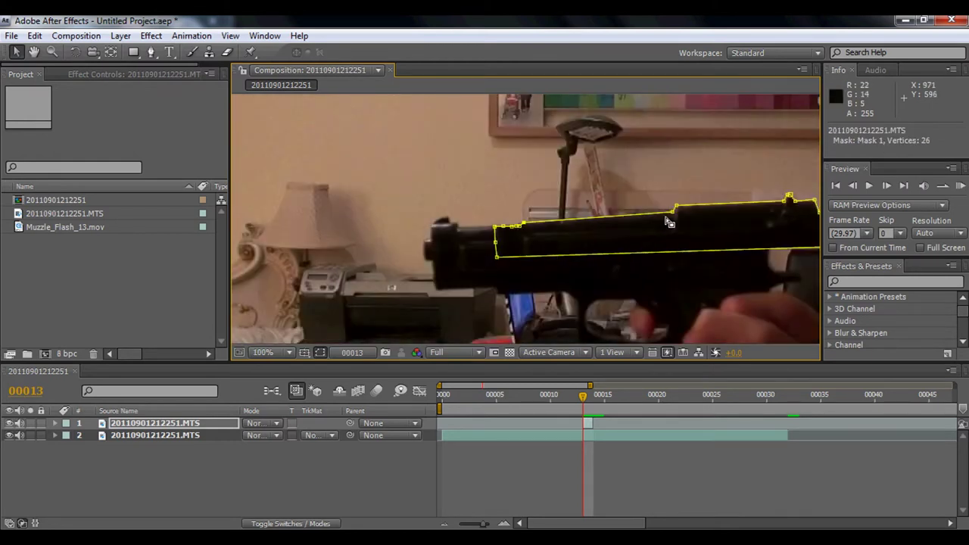
pyautogui.moveTo(670, 221); pyautogui.dragTo(679, 207)
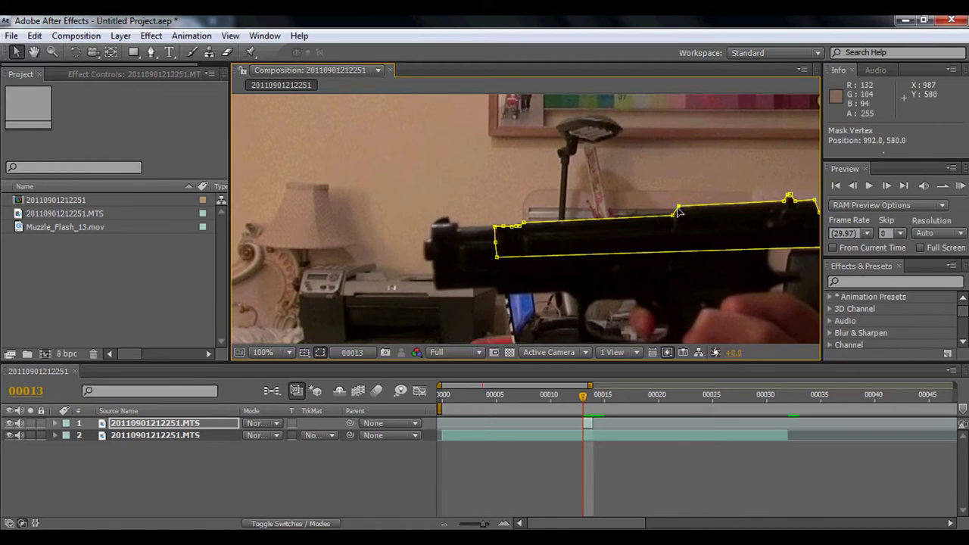
pyautogui.click(320, 353)
# - Set Mask 1's feather to 5 pixels on the single-frame slide layer and collapse its properties
pyautogui.press('h')
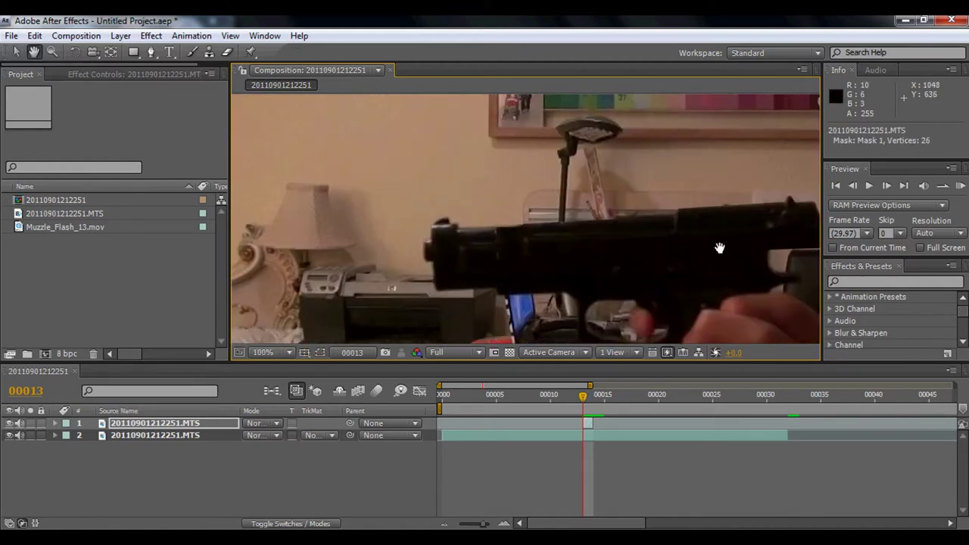
pyautogui.moveTo(719, 248); pyautogui.dragTo(562, 255)
pyautogui.press('v')
pyautogui.click(55, 423)
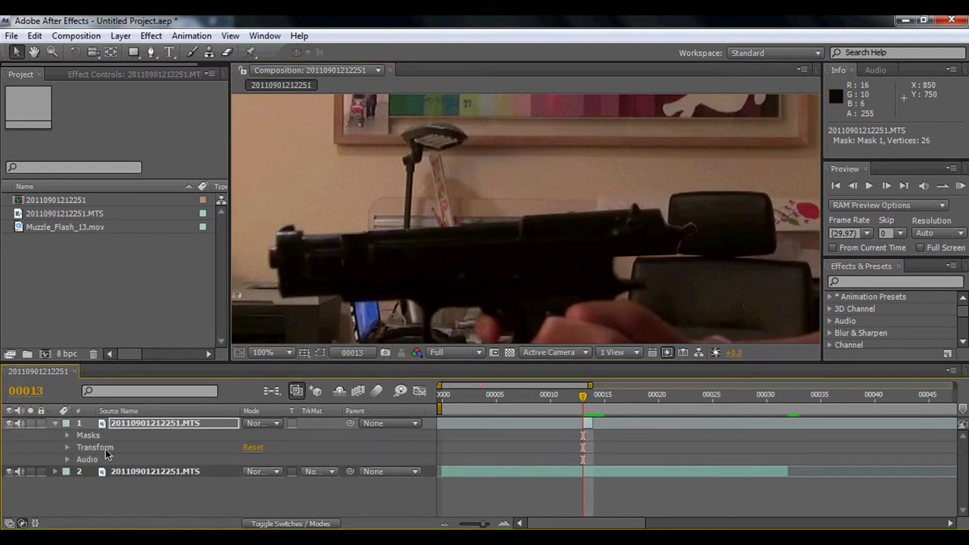
pyautogui.press('m')
pyautogui.press('m')
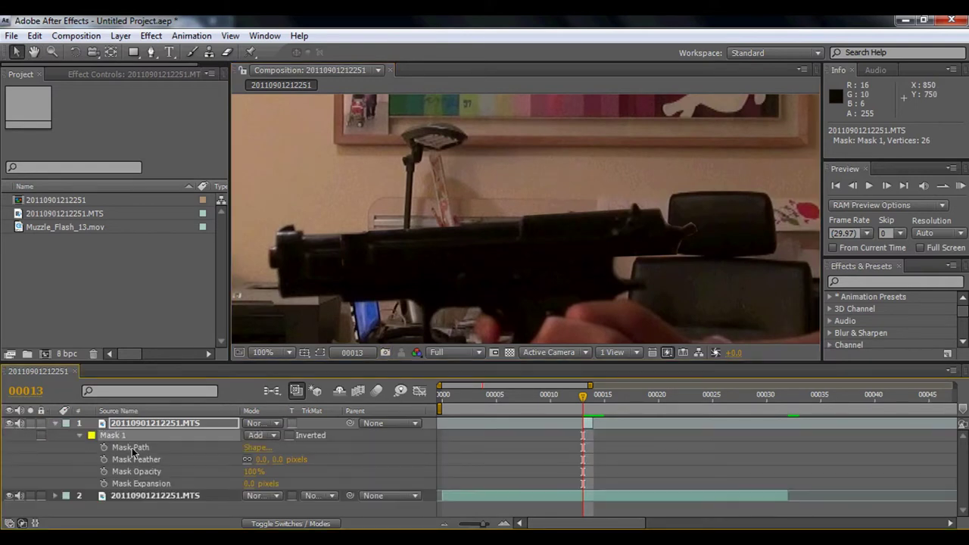
pyautogui.click(279, 460)
pyautogui.write('5')
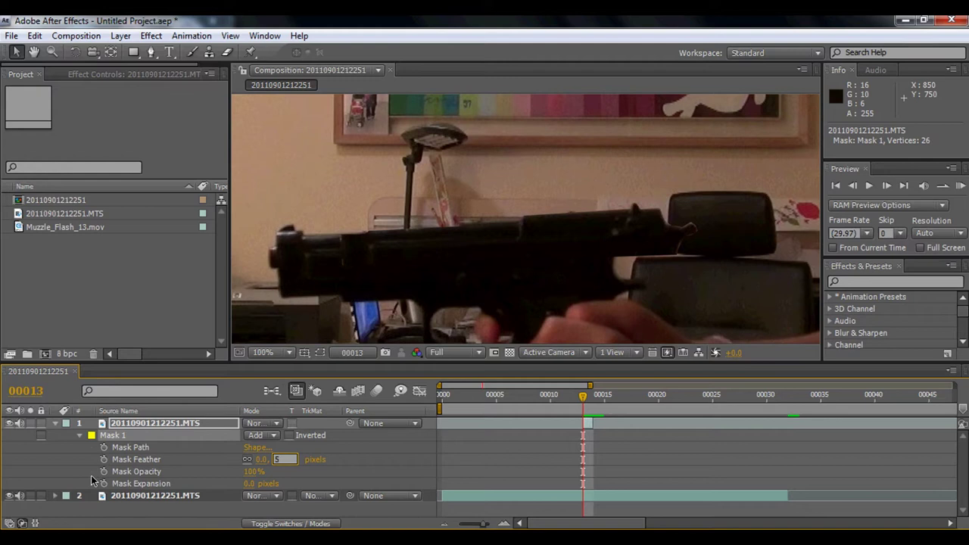
pyautogui.click(64, 464)
pyautogui.click(56, 425)
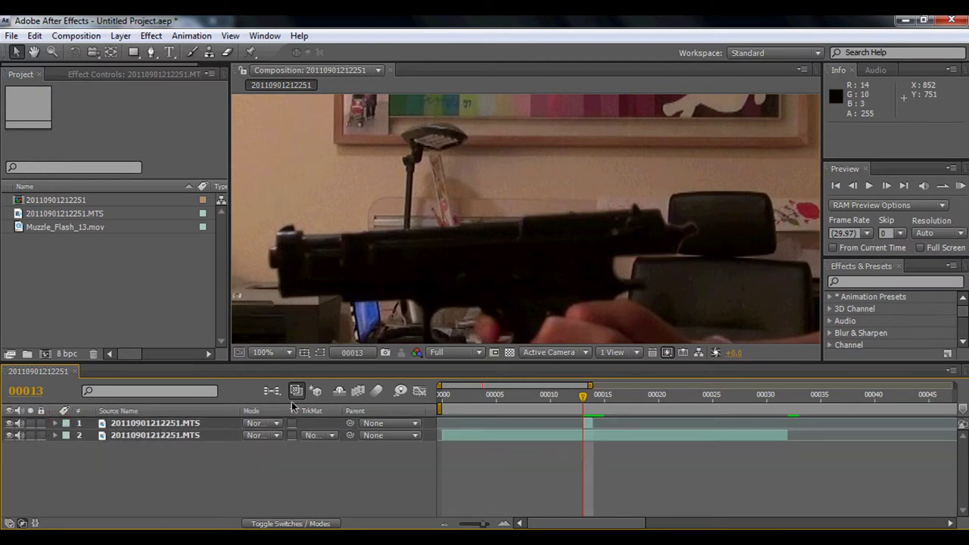
# - Apply Directional Blur to the masked slide layer with a direction of -102° and a blur length of 15
pyautogui.click(193, 426)
pyautogui.click(854, 283)
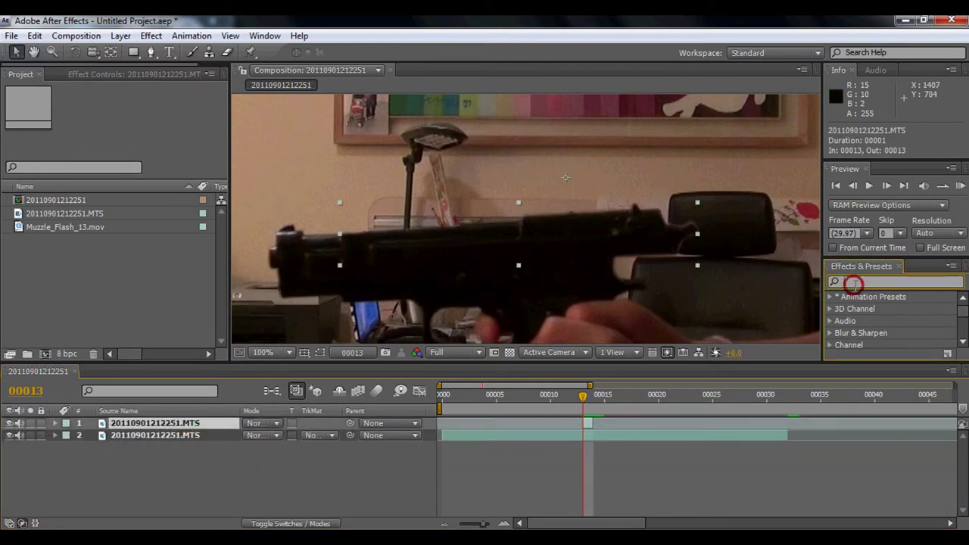
pyautogui.write('dire')
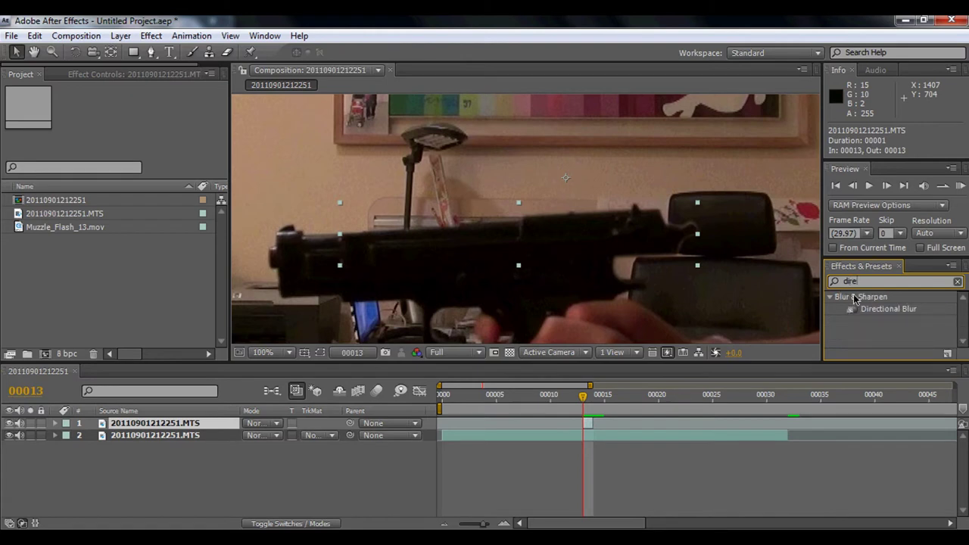
pyautogui.moveTo(876, 311); pyautogui.dragTo(224, 425)
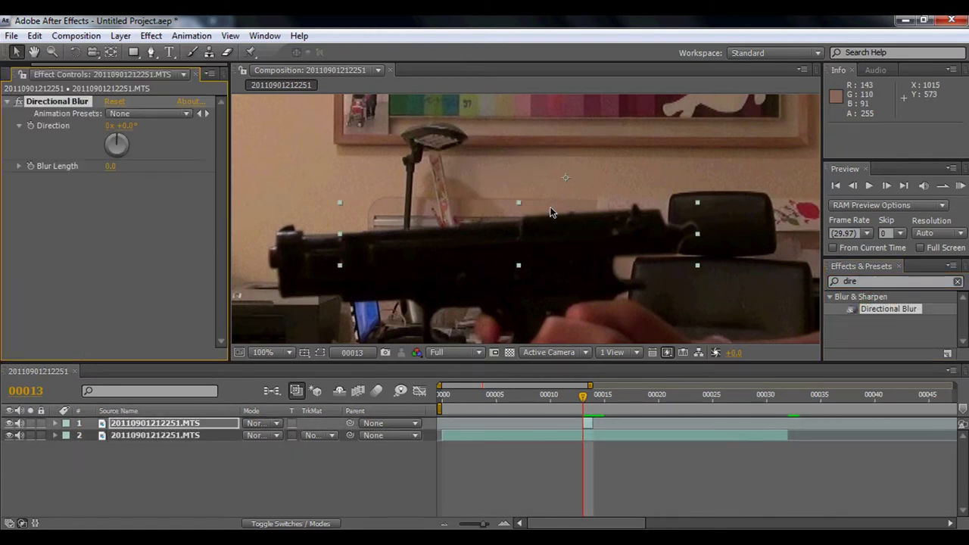
pyautogui.moveTo(116, 138); pyautogui.dragTo(106, 150)
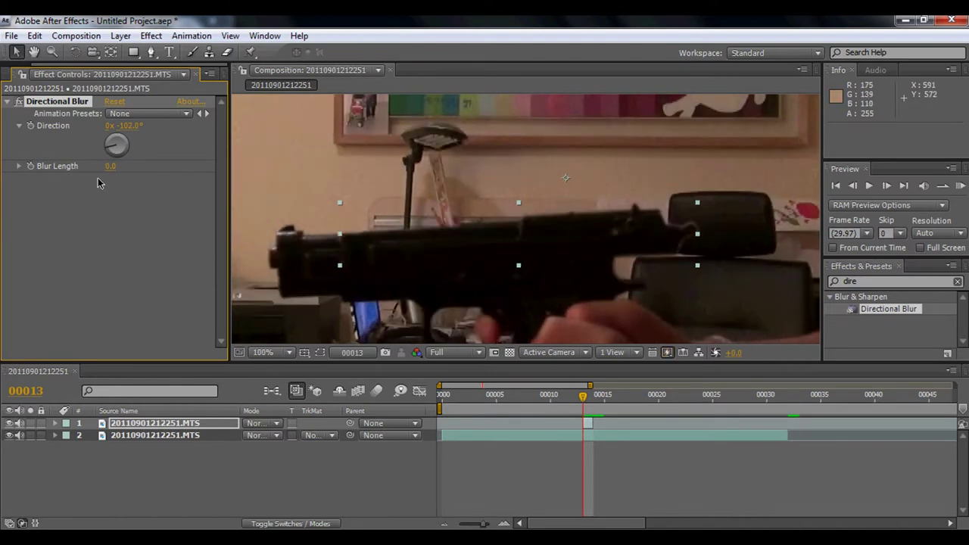
pyautogui.moveTo(111, 165); pyautogui.dragTo(225, 173)
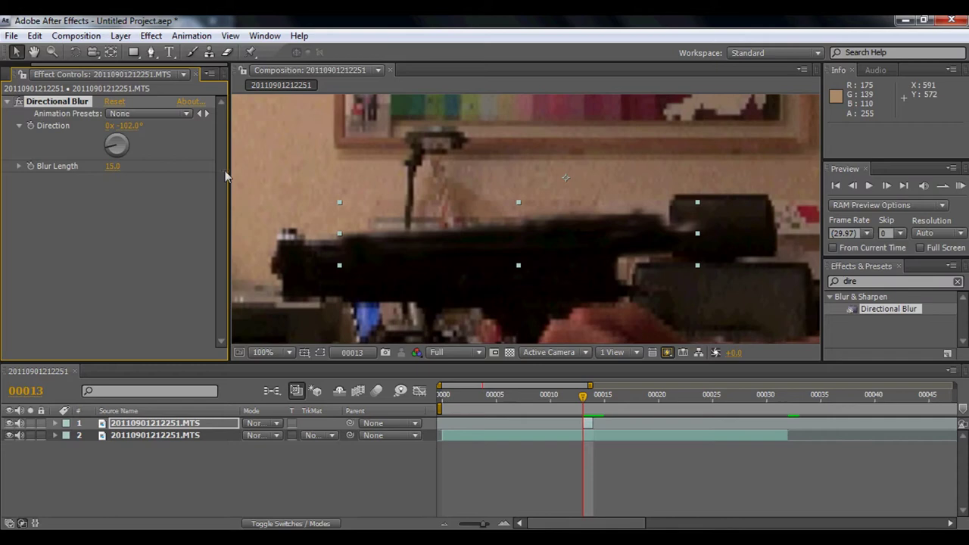
# - Examine the blurred, shifted slide on frame 13 both close up and in the wider shot
pyautogui.click(179, 437)
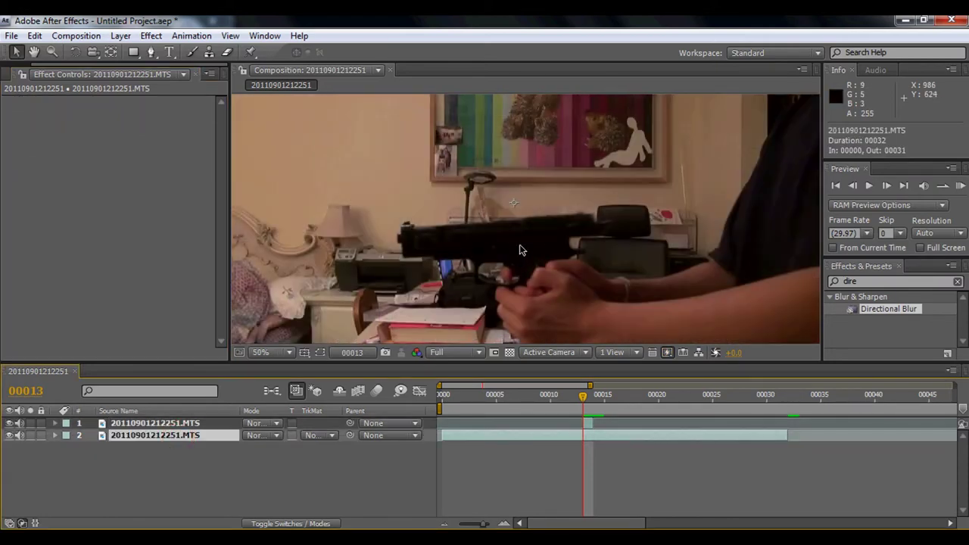
pyautogui.scroll(-1, 566, 288)
pyautogui.moveTo(582, 397)
pyautogui.mouseDown()
pyautogui.moveTo(612, 399)
pyautogui.moveTo(583, 399)
pyautogui.mouseUp()
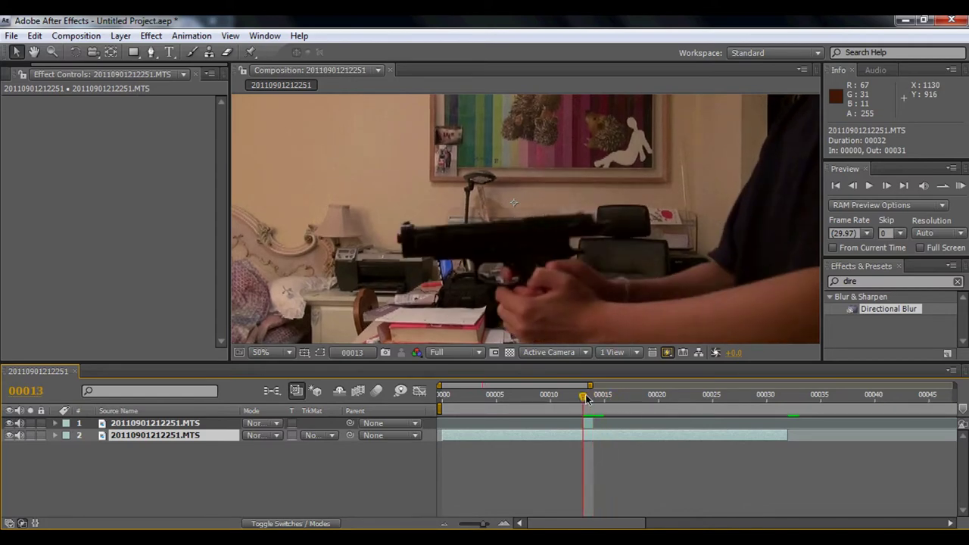
pyautogui.scroll(2, 413, 275)
pyautogui.press('h')
pyautogui.moveTo(404, 272); pyautogui.dragTo(549, 239)
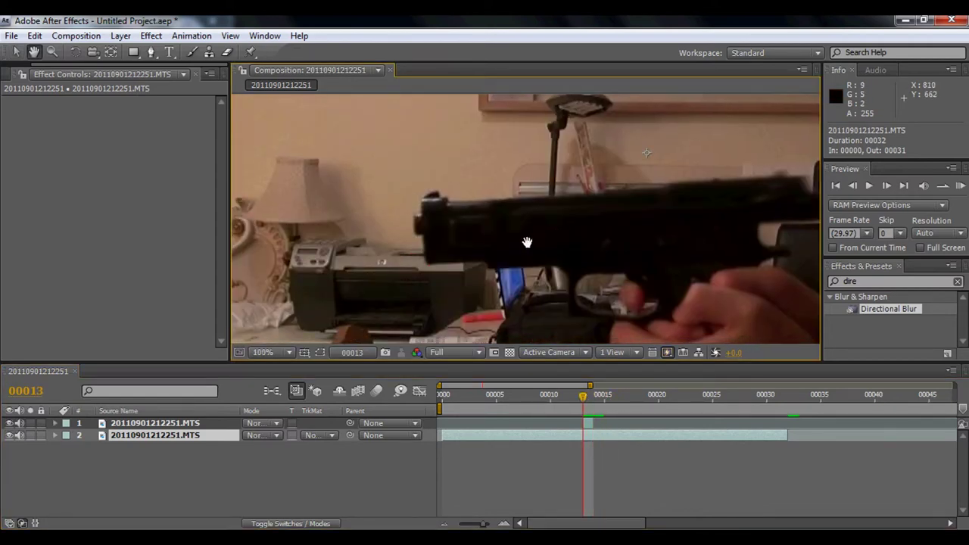
pyautogui.press('v')
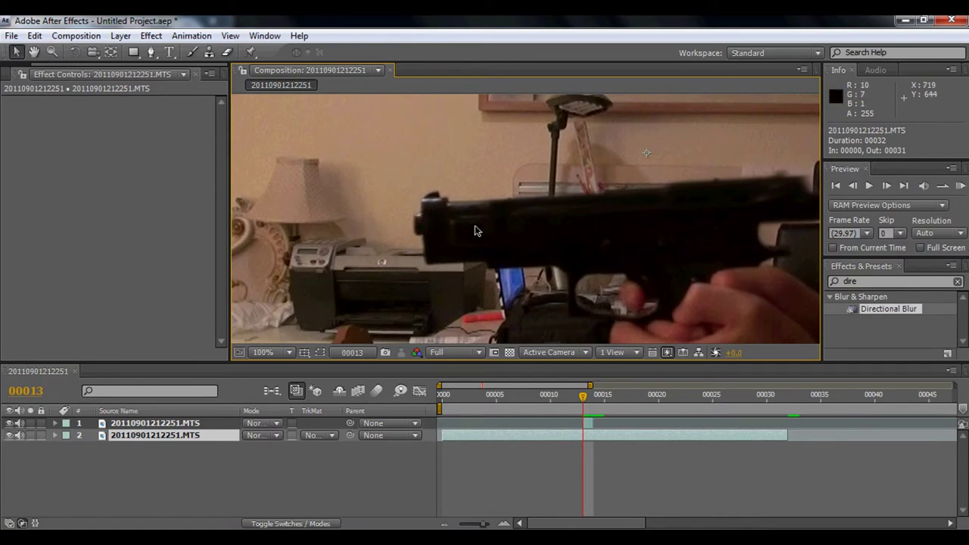
pyautogui.scroll(-2, 475, 225)
pyautogui.scroll(2, 480, 232)
pyautogui.scroll(-2, 480, 232)
pyautogui.scroll(1, 480, 242)
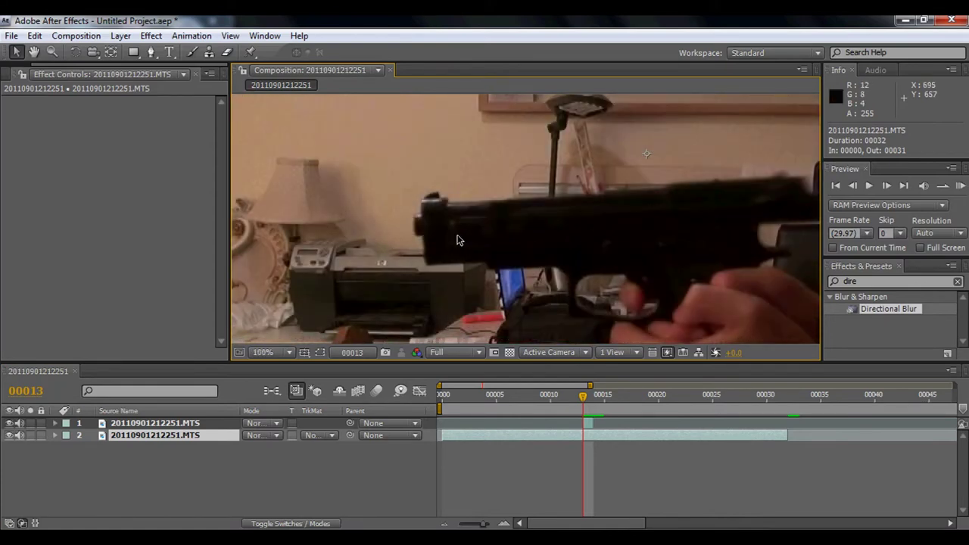
pyautogui.scroll(-1, 419, 233)
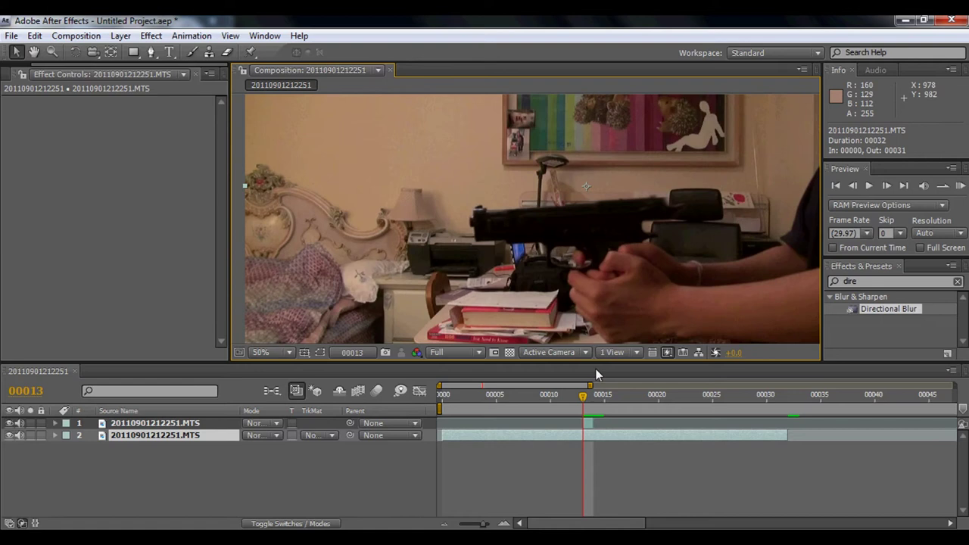
# - Duplicate the full-length footage layer and remove the part of the copy before frame 23
pyautogui.press('h')
pyautogui.press('v')
pyautogui.moveTo(583, 400); pyautogui.dragTo(691, 395)
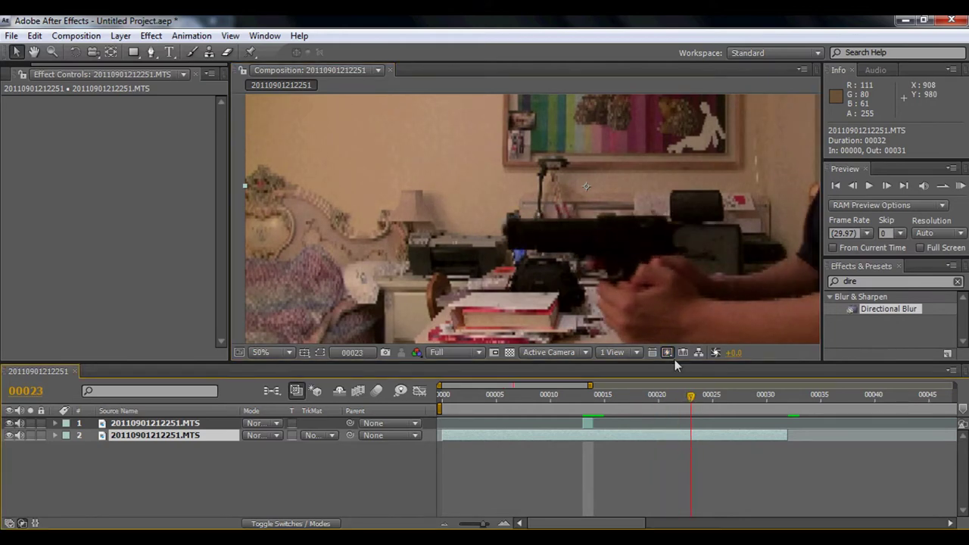
pyautogui.press('.')
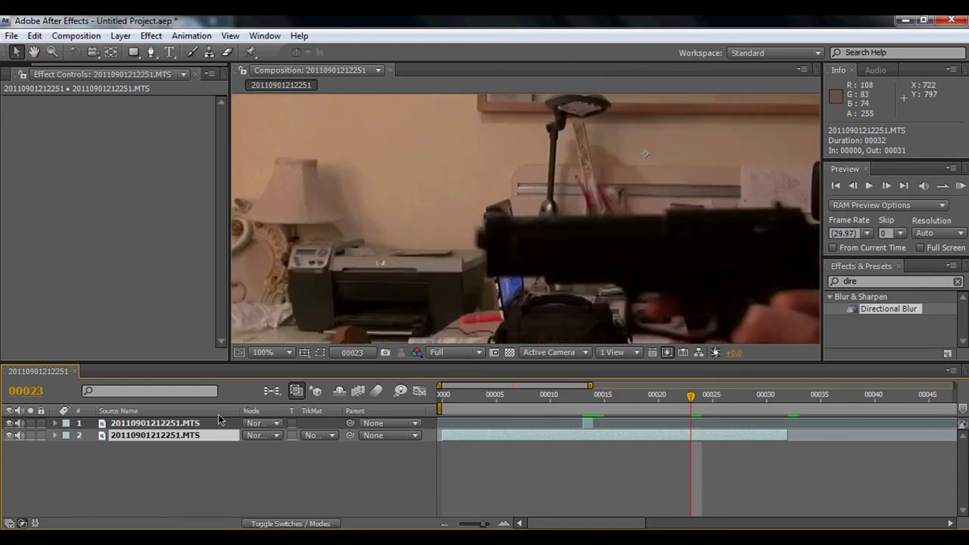
pyautogui.click(198, 438)
pyautogui.hotkey('ctrl', 'd')
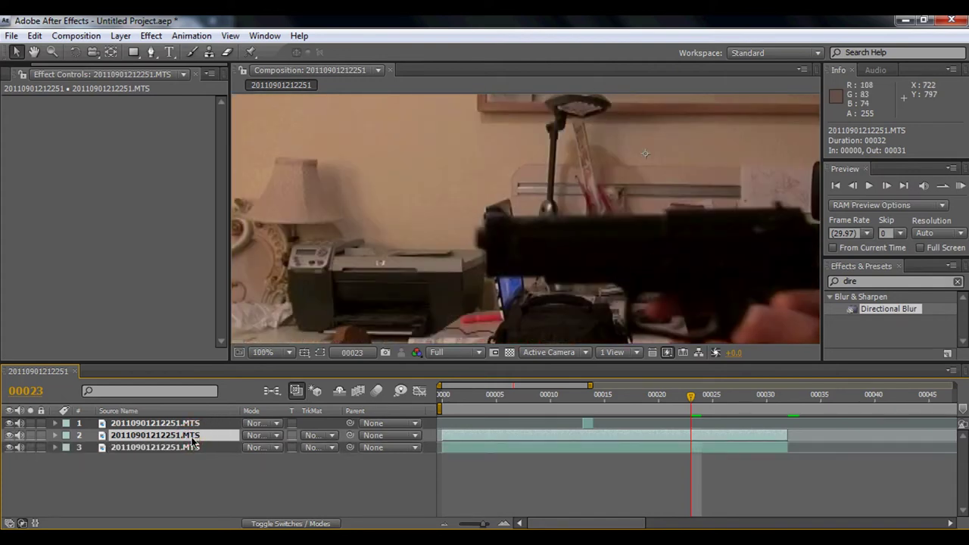
pyautogui.hotkey('ctrl', 'shift', 'd')
pyautogui.click(184, 448)
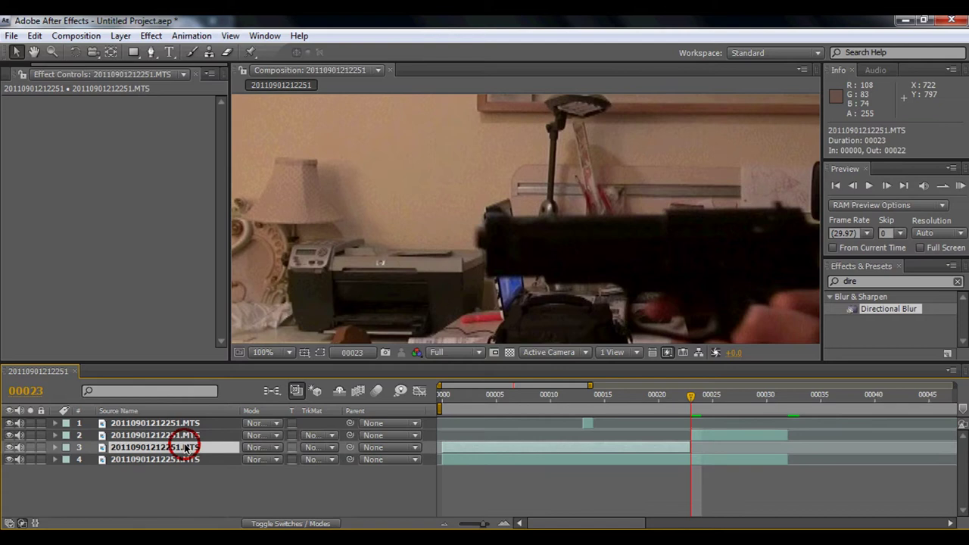
pyautogui.press('Delete')
# - Split the copied footage at frame 24 and delete the later part, keeping only the single frame 23
pyautogui.click(184, 436)
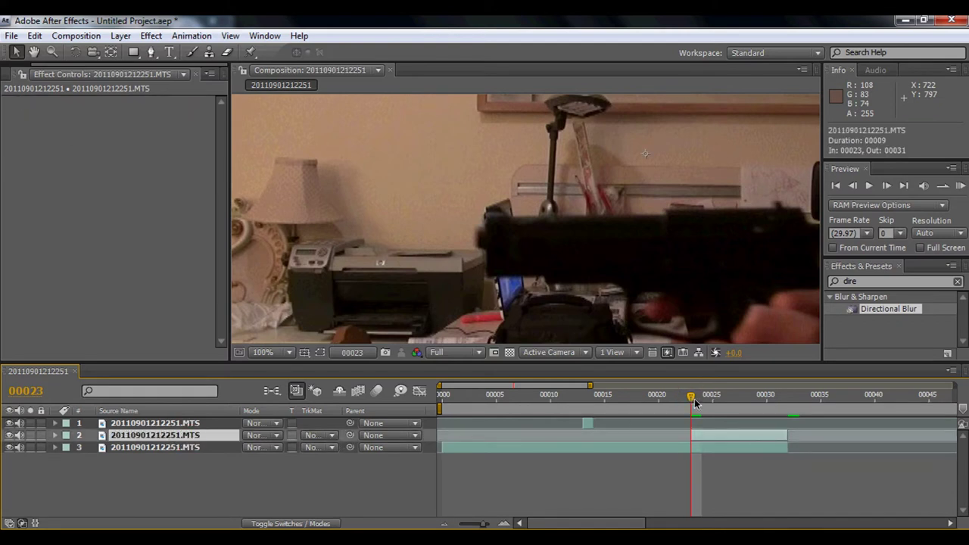
pyautogui.click(695, 403)
pyautogui.click(177, 436)
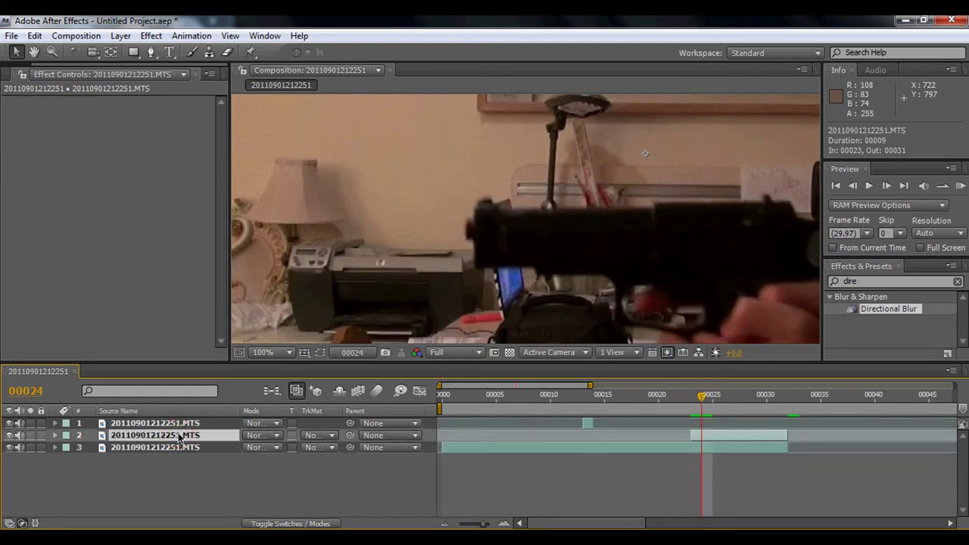
pyautogui.hotkey('ctrl', 'shift', 'd')
pyautogui.click(179, 436)
pyautogui.press('Delete')
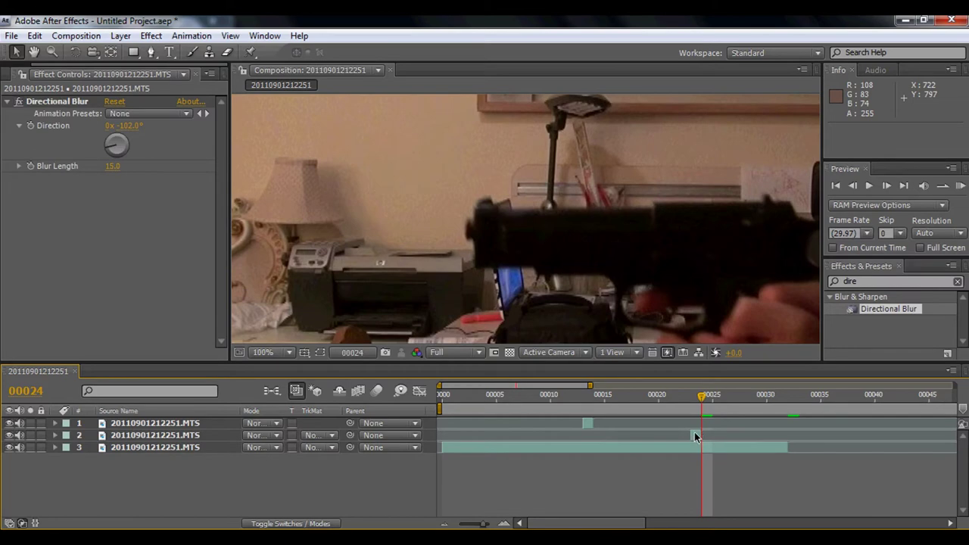
# - Move the single-frame footage copy to frame 13, directly under the masked slide layer, and go to that frame
pyautogui.moveTo(696, 437); pyautogui.dragTo(587, 425)
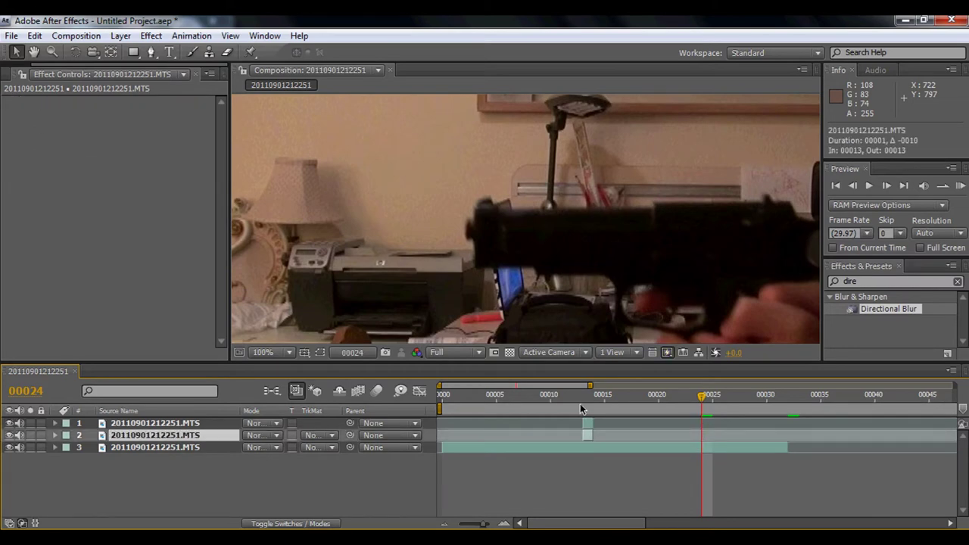
pyautogui.click(583, 403)
pyautogui.scroll(-2, 592, 190)
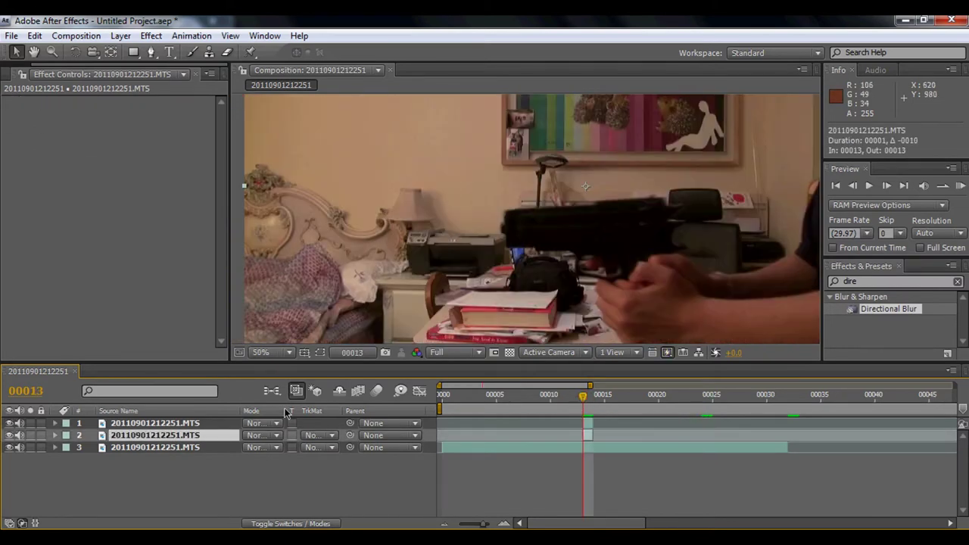
# - Lower the opacity of the single-frame footage copy beneath the masked slide to 48%
pyautogui.click(55, 435)
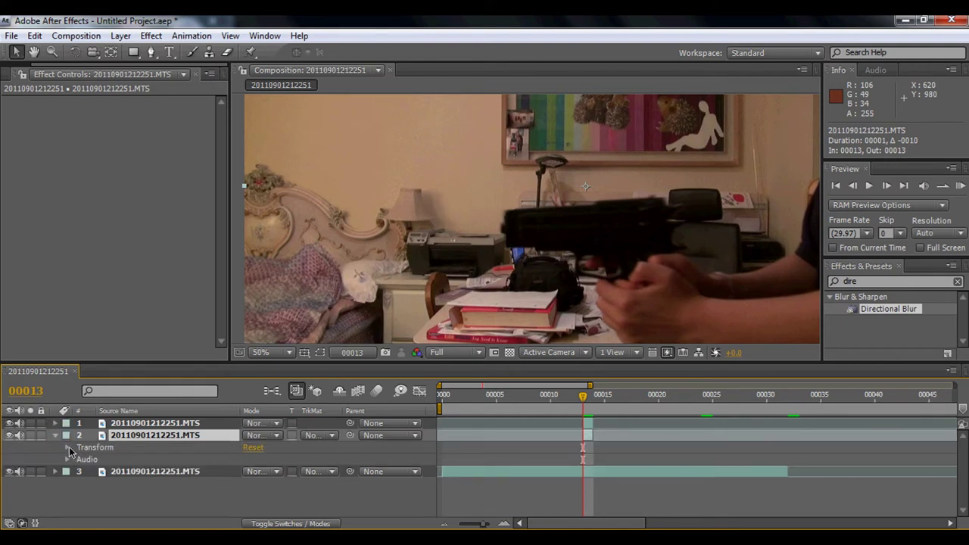
pyautogui.click(68, 447)
pyautogui.scroll(-2, 163, 499)
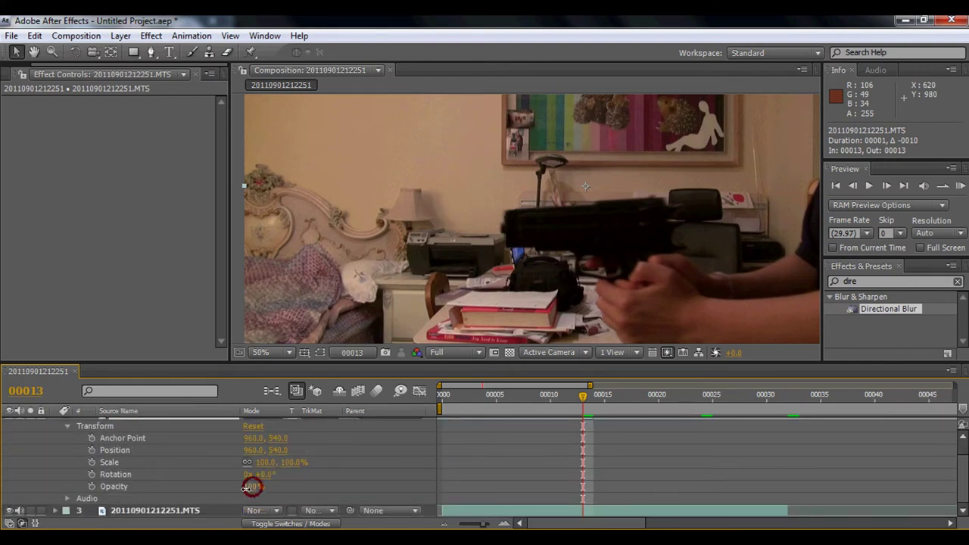
pyautogui.moveTo(253, 487); pyautogui.dragTo(216, 490)
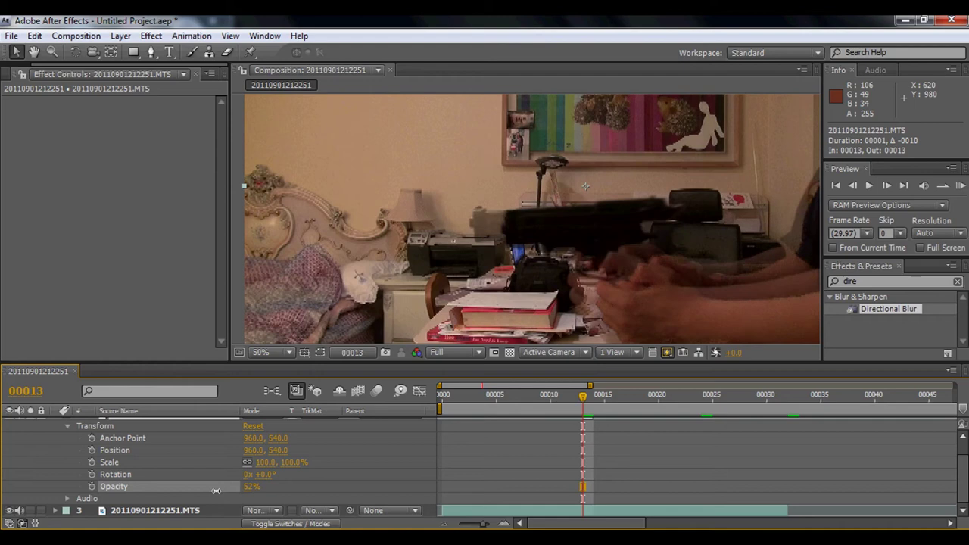
pyautogui.scroll(2, 219, 483)
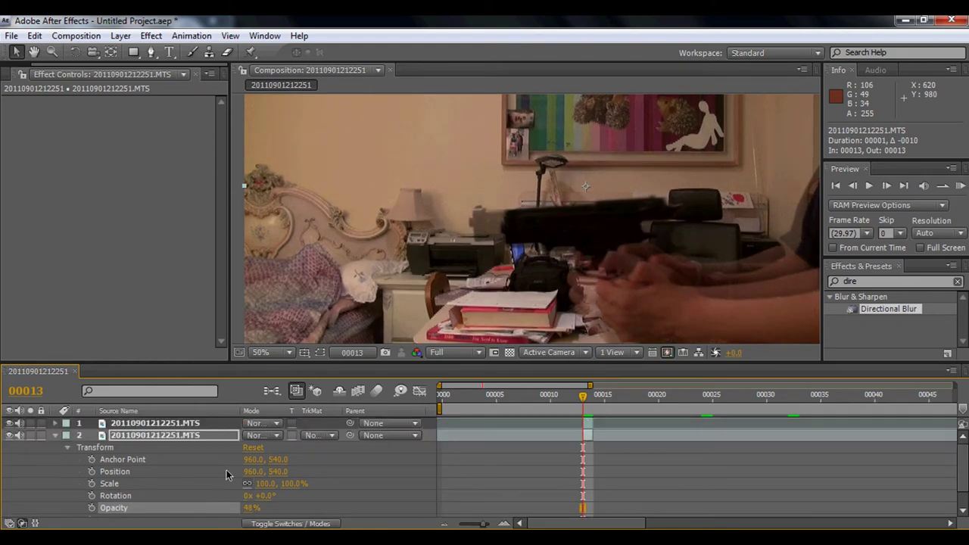
# - Change the single-frame copy's blending mode to Difference and set its opacity to 100%
pyautogui.click(278, 437)
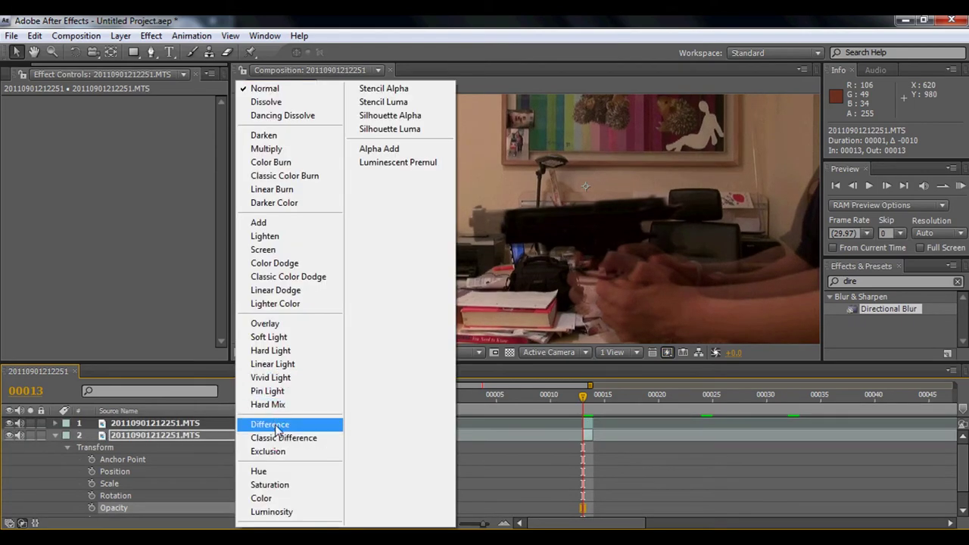
pyautogui.click(270, 424)
pyautogui.scroll(-2, 395, 336)
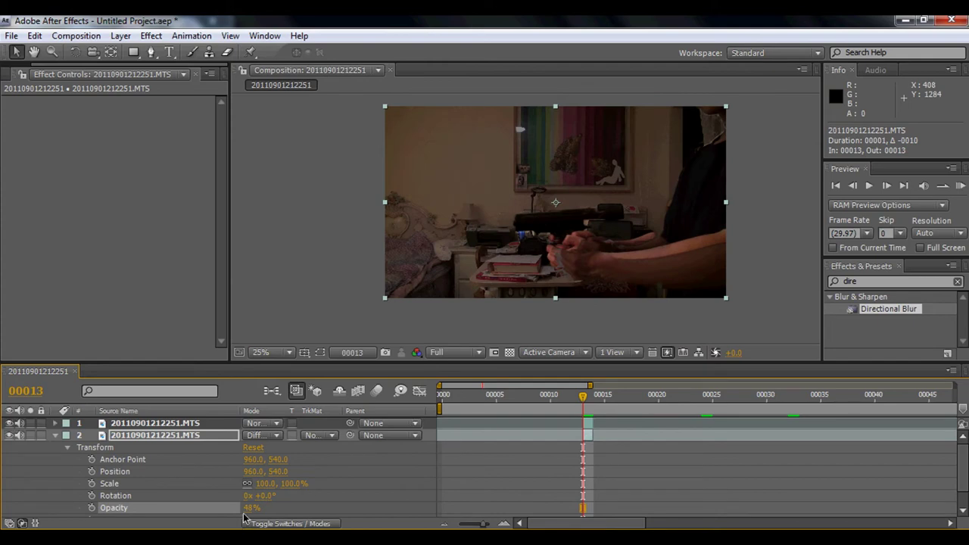
pyautogui.moveTo(246, 509); pyautogui.dragTo(424, 489)
# - Examine the differences between the two footage frames around the pistol, hands and background, both close up and in the full view
pyautogui.scroll(2, 527, 257)
pyautogui.scroll(-2, 528, 258)
pyautogui.scroll(2, 528, 257)
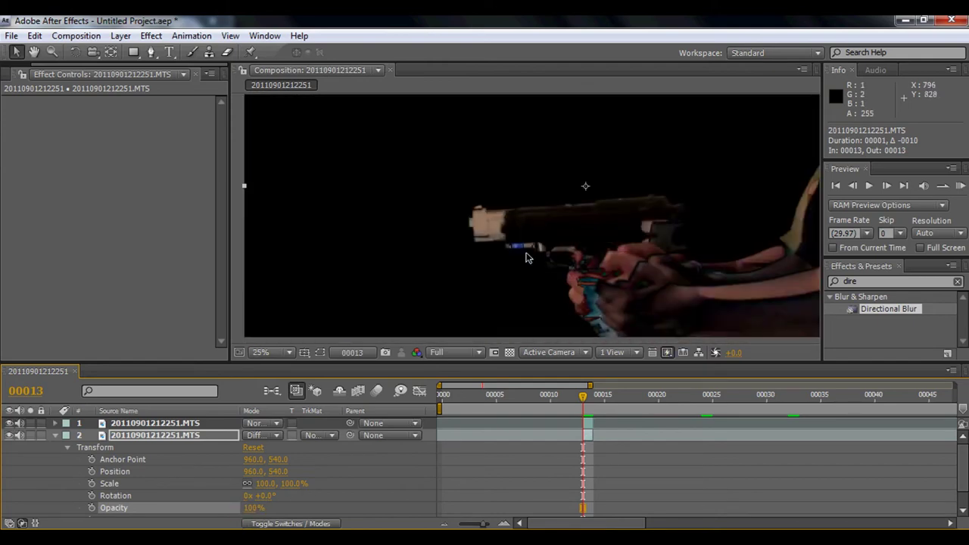
pyautogui.scroll(-2, 534, 253)
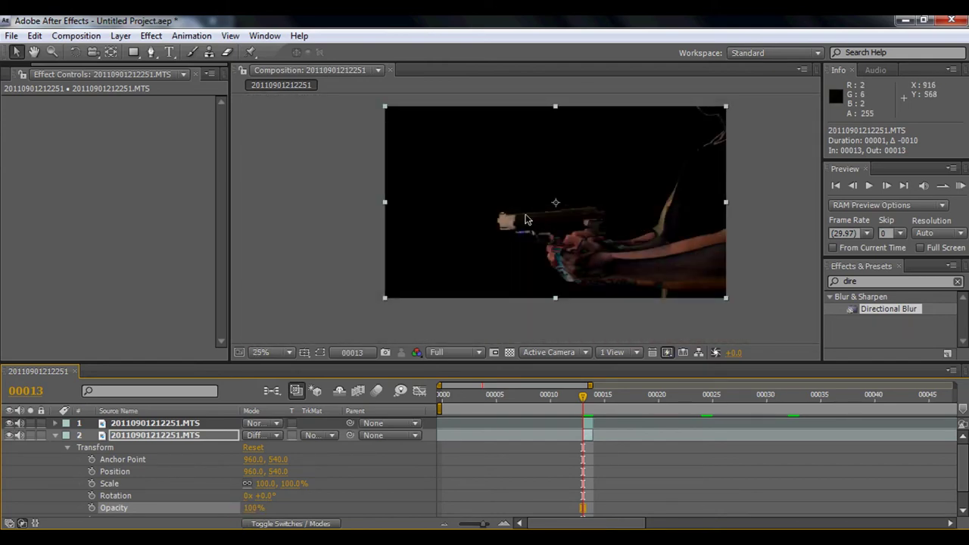
pyautogui.scroll(2, 518, 243)
pyautogui.scroll(-1, 477, 160)
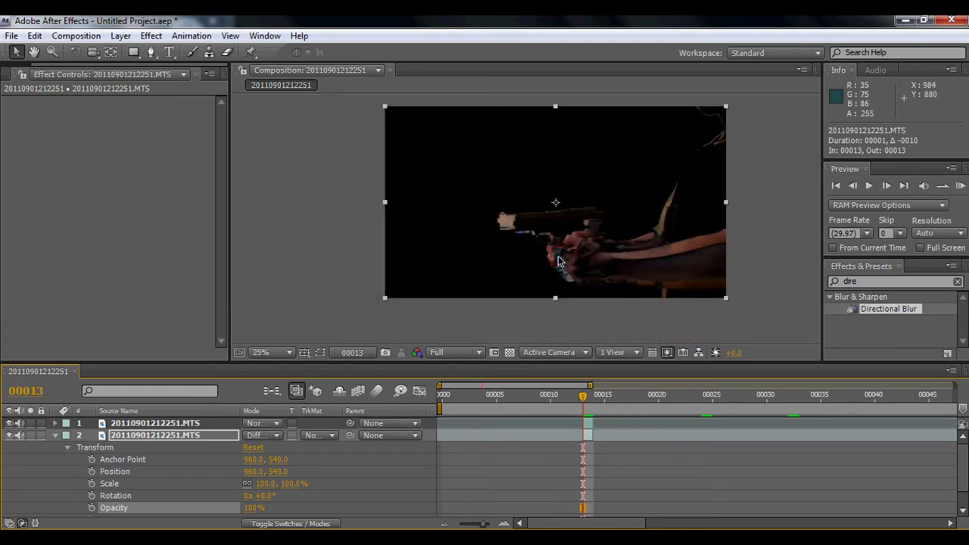
pyautogui.scroll(1, 528, 215)
pyautogui.scroll(-1, 552, 218)
pyautogui.scroll(1, 551, 221)
pyautogui.scroll(-1, 550, 224)
pyautogui.scroll(1, 508, 203)
pyautogui.scroll(-1, 466, 201)
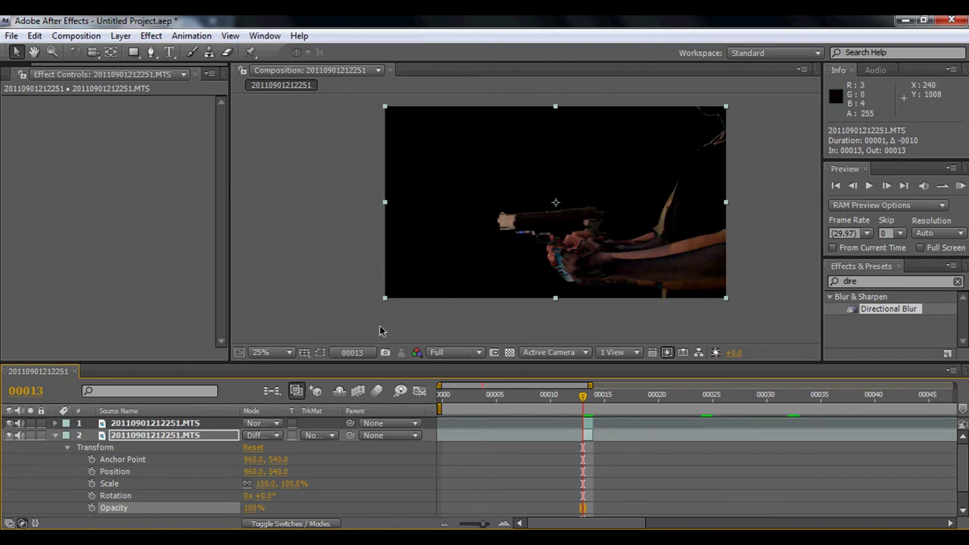
# - Return the single-frame copy's blending mode to Normal and lower its opacity to 40%
pyautogui.click(262, 435)
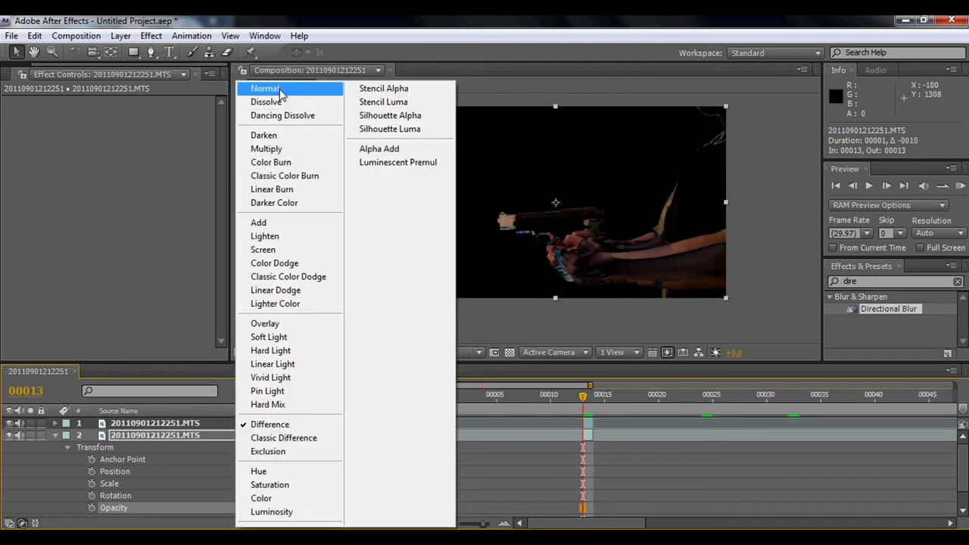
pyautogui.click(277, 87)
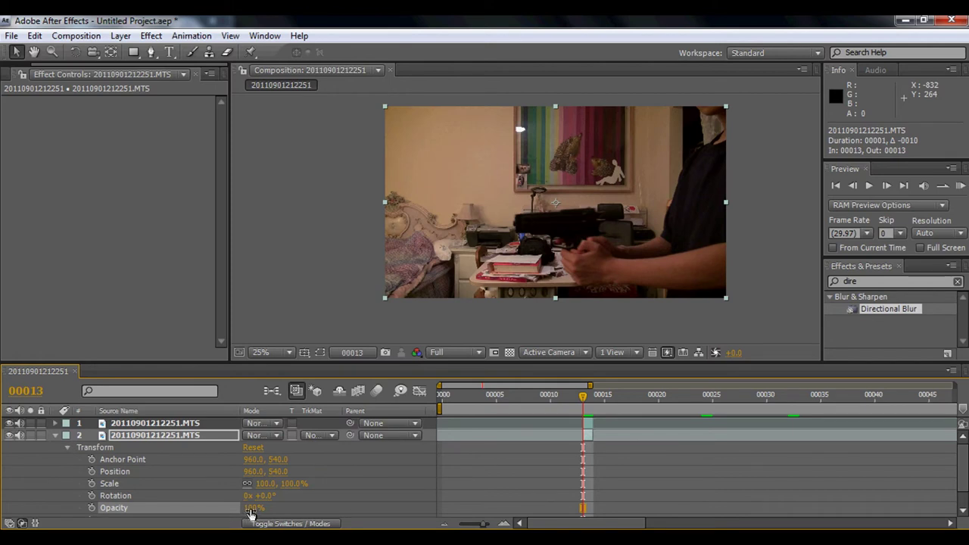
pyautogui.moveTo(254, 508); pyautogui.dragTo(217, 515)
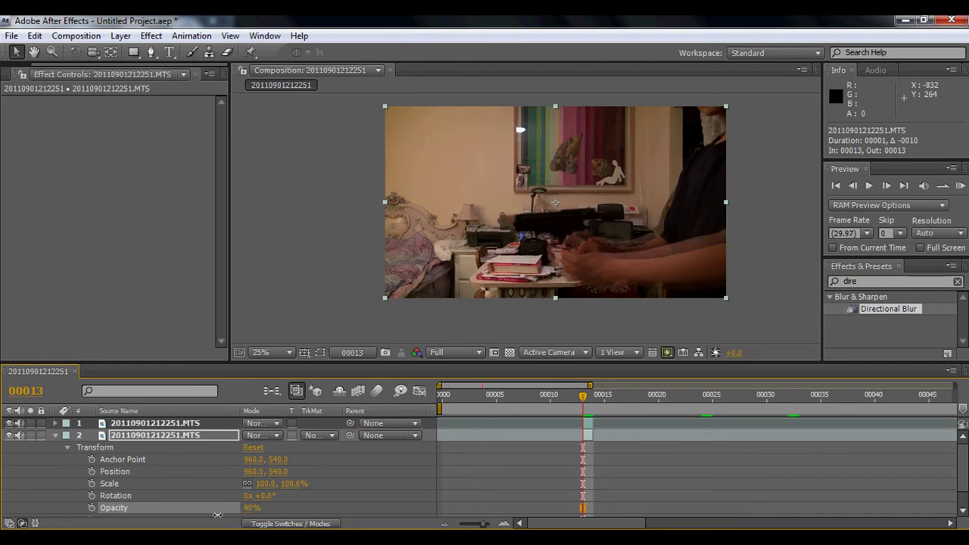
pyautogui.click(55, 435)
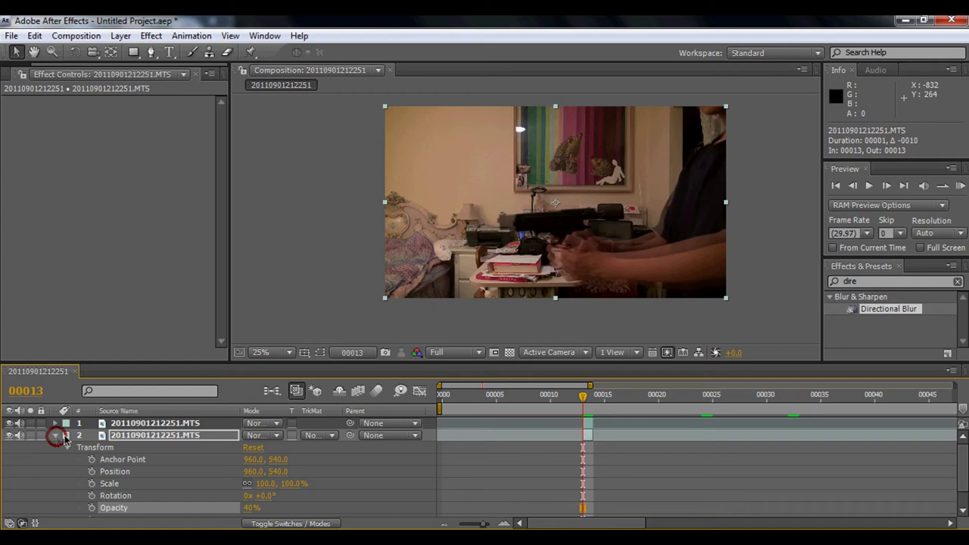
pyautogui.scroll(2, 533, 262)
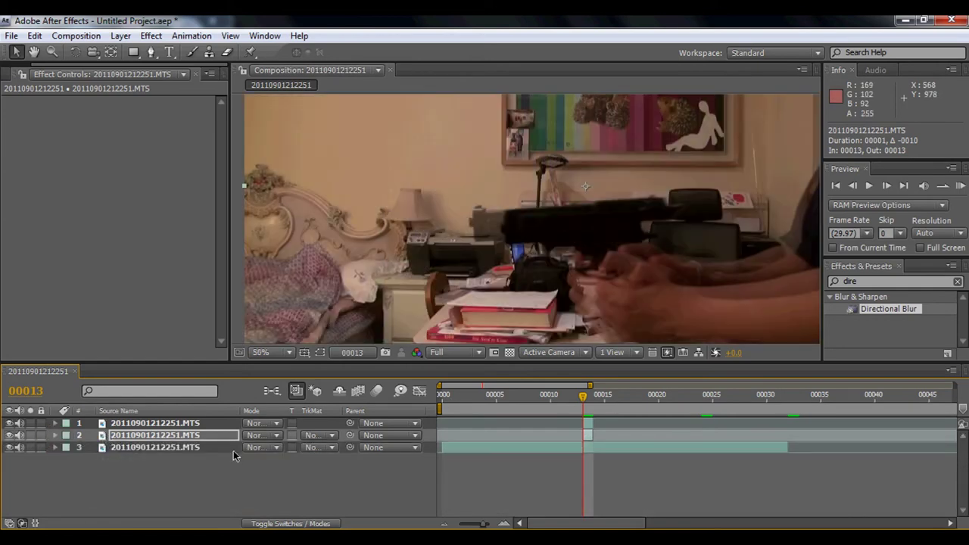
# - Select the single-frame copy and ready the Pen tool for close masking at the pistol's muzzle
pyautogui.click(138, 441)
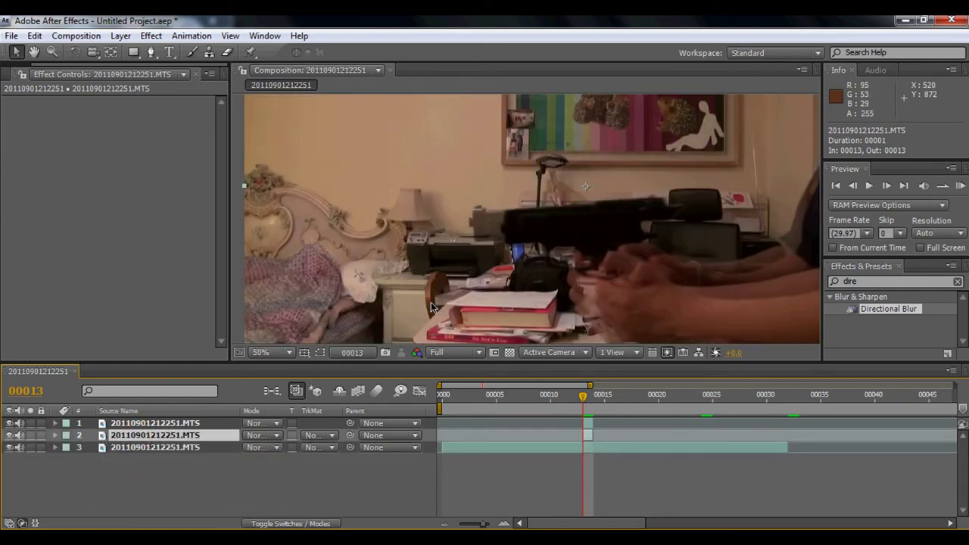
pyautogui.scroll(-1, 433, 305)
pyautogui.scroll(1, 437, 305)
pyautogui.scroll(2, 437, 305)
pyautogui.press('g')
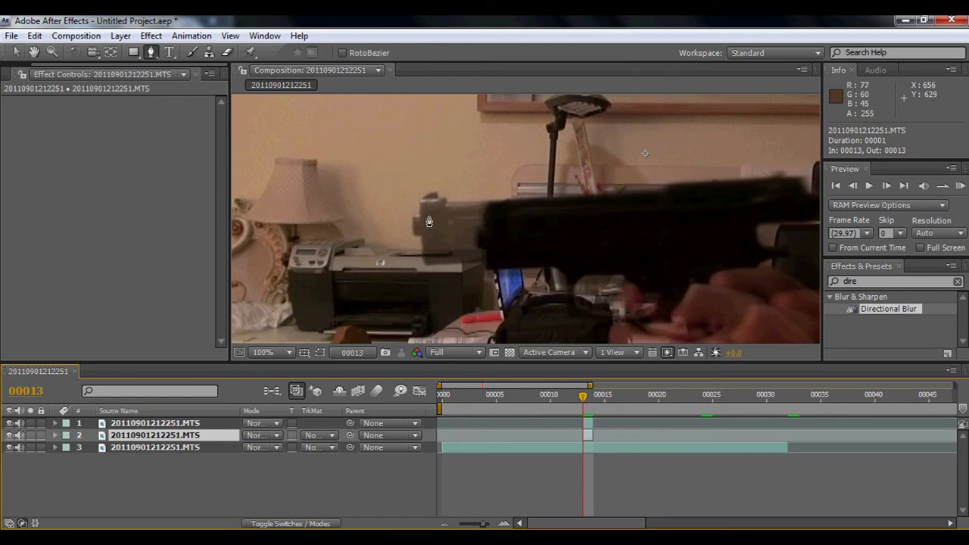
pyautogui.scroll(1, 428, 221)
pyautogui.press('h')
pyautogui.moveTo(372, 232); pyautogui.dragTo(475, 229)
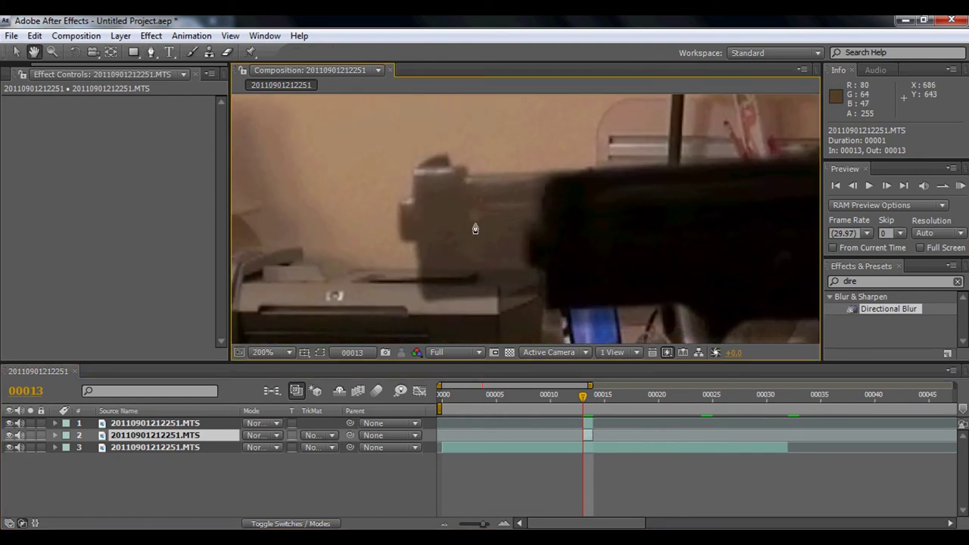
pyautogui.press('g')
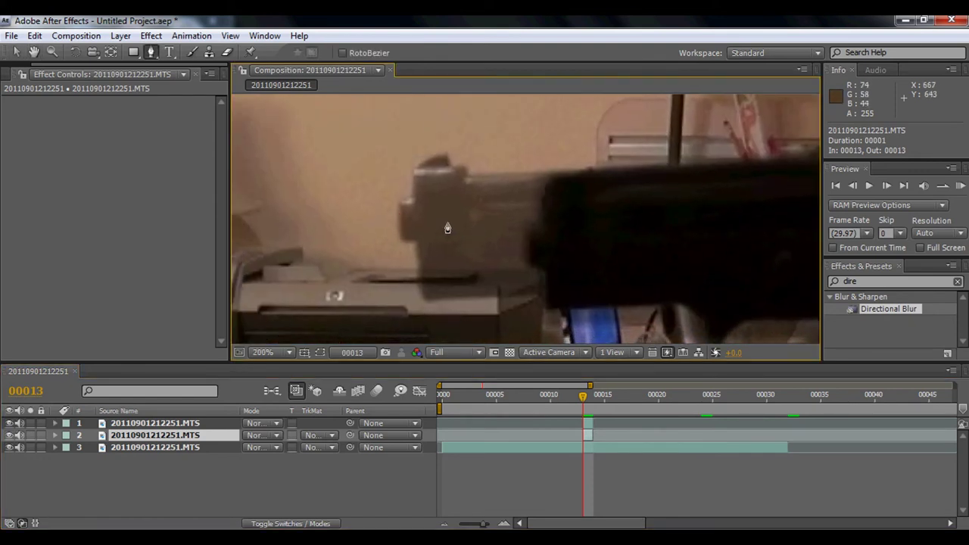
pyautogui.click(538, 223)
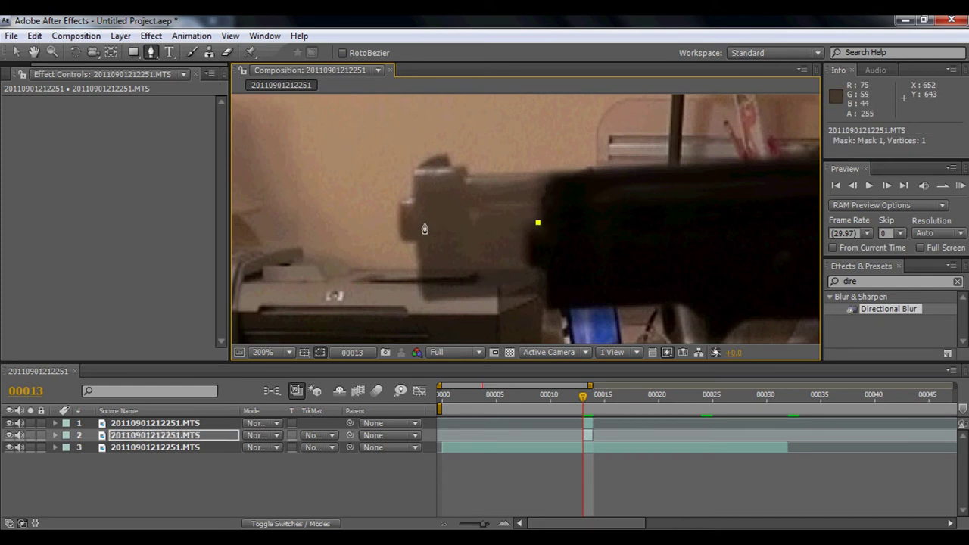
pyautogui.click(419, 223)
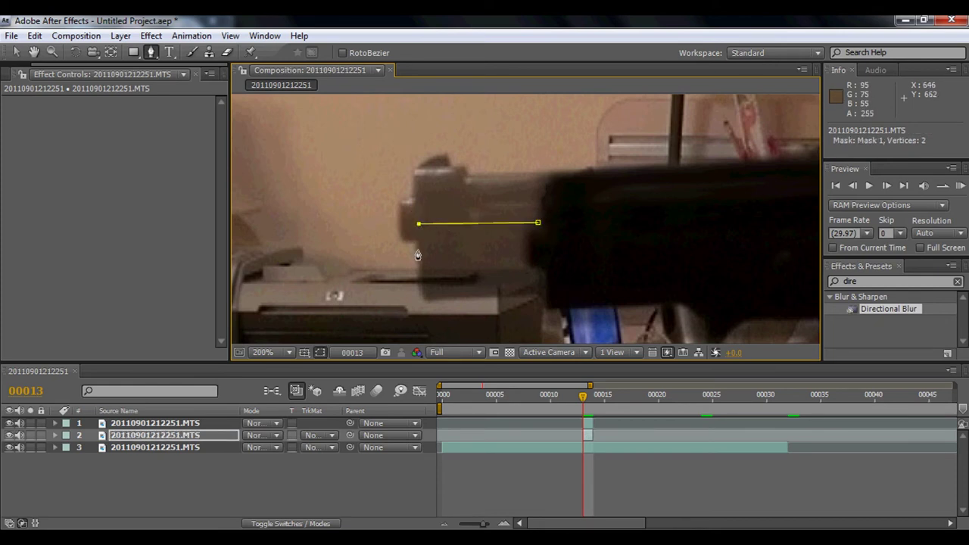
pyautogui.click(418, 254)
pyautogui.hotkey('ctrl', 'z')
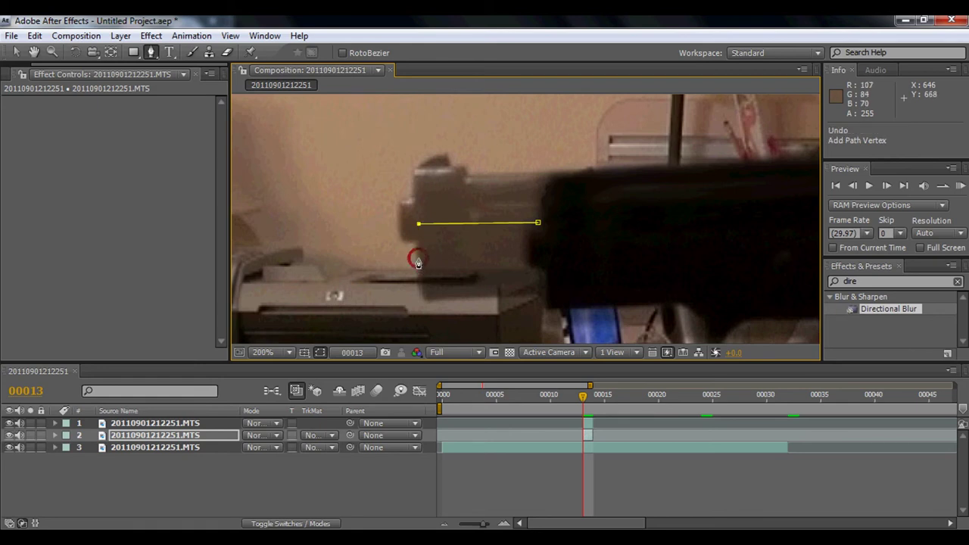
pyautogui.click(418, 258)
pyautogui.hotkey('ctrl', 'z')
pyautogui.click(420, 267)
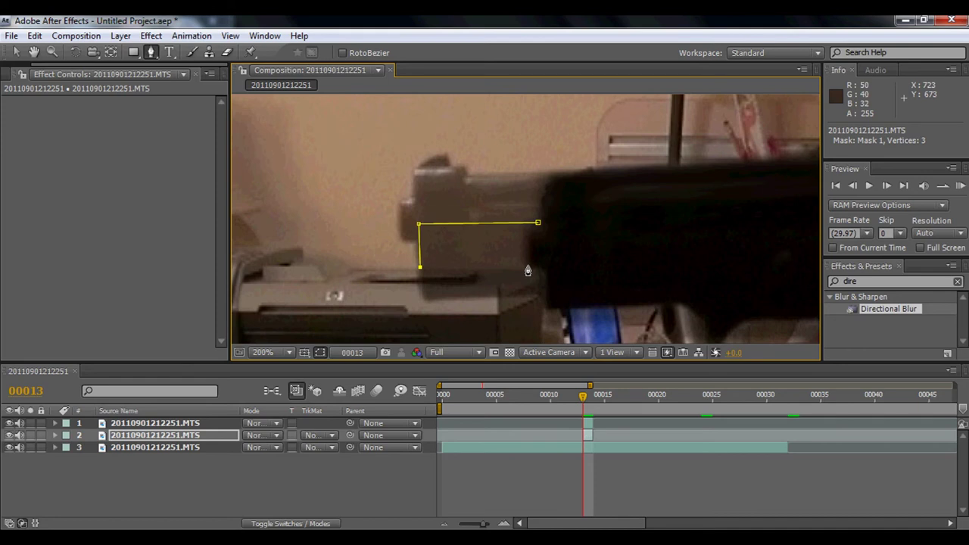
pyautogui.click(527, 266)
pyautogui.hotkey('ctrl', 'z')
pyautogui.hotkey('ctrl', 'z')
pyautogui.hotkey('ctrl', 'z')
pyautogui.hotkey('ctrl', 'z')
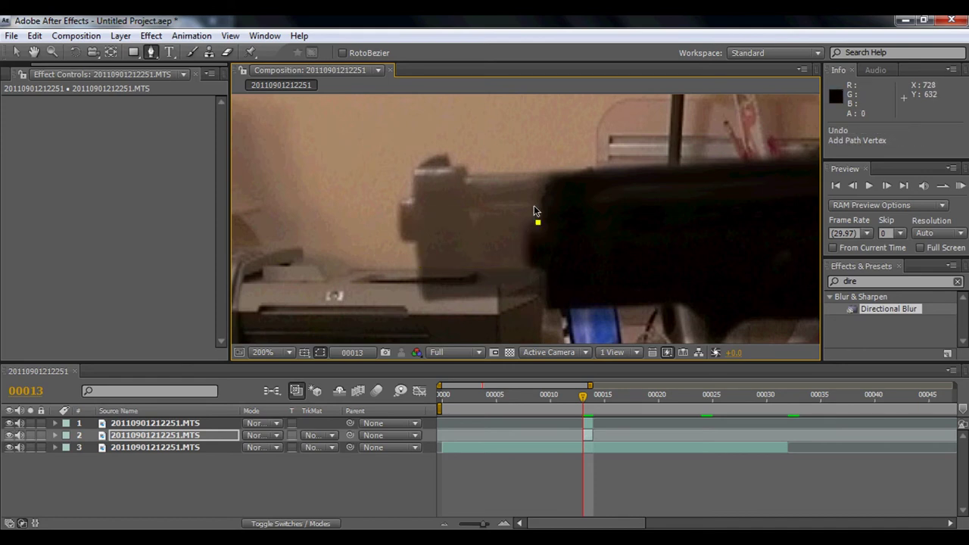
# - Start a mask on the single-frame copy, tracing two narrow horizontal notches that extend forward from the shifted slide's front edge
pyautogui.click(536, 191)
pyautogui.click(438, 189)
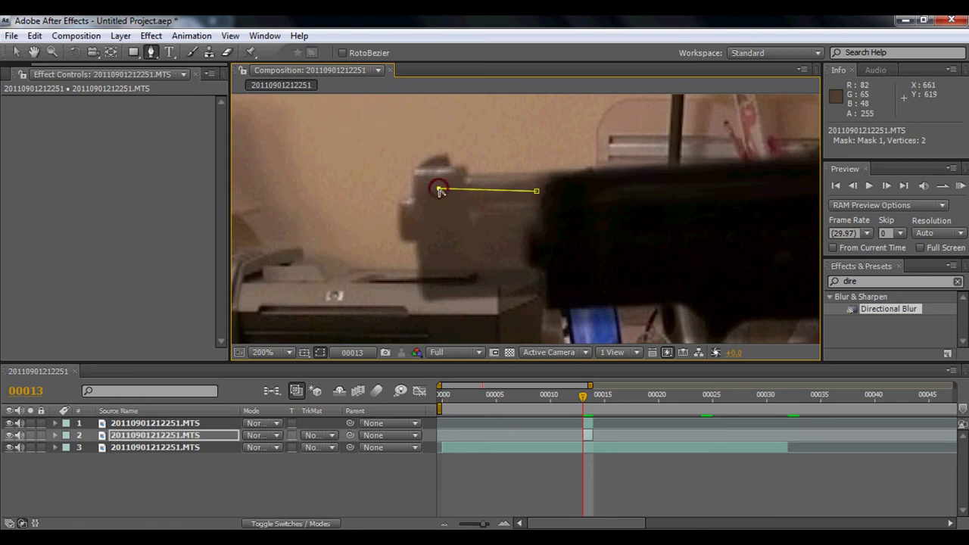
pyautogui.click(436, 217)
pyautogui.click(534, 215)
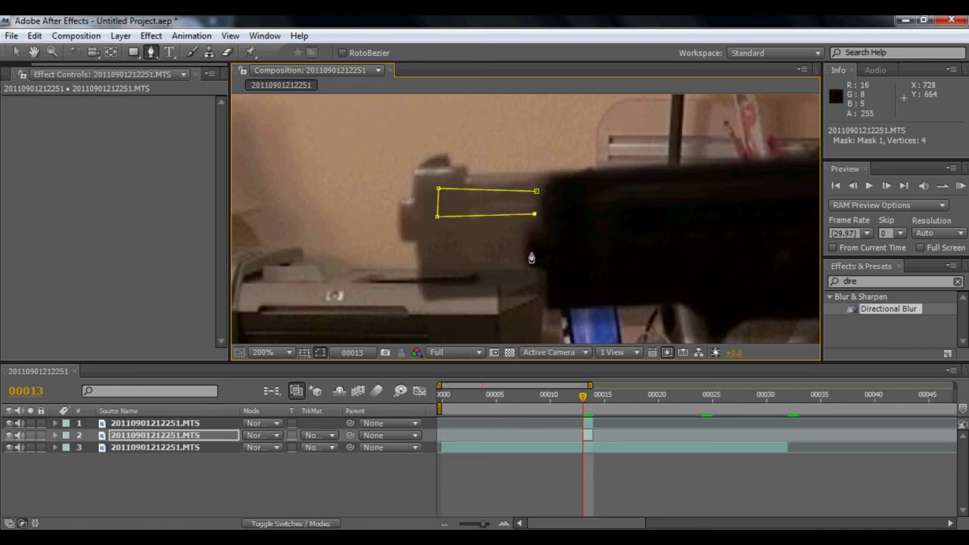
pyautogui.click(533, 252)
pyautogui.click(438, 251)
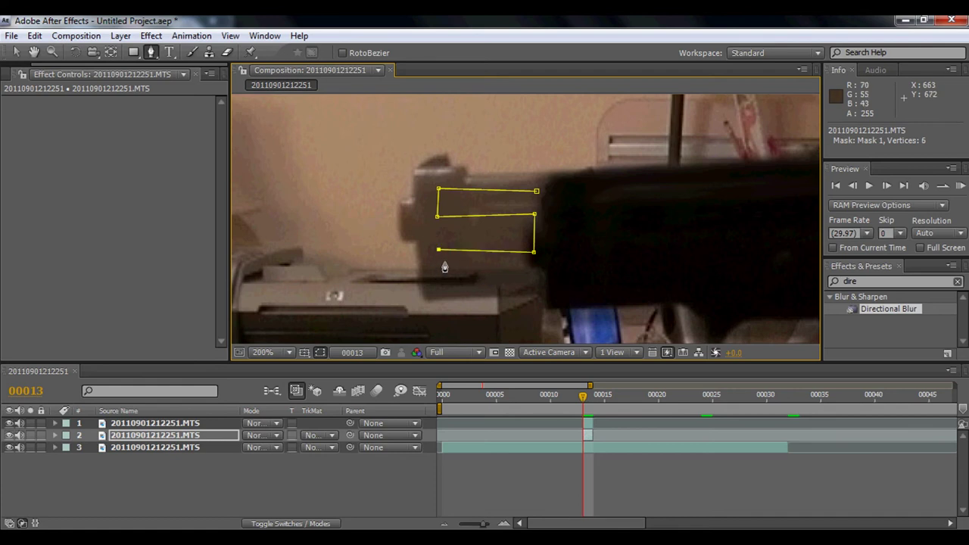
pyautogui.hotkey('ctrl', 'z')
pyautogui.click(456, 253)
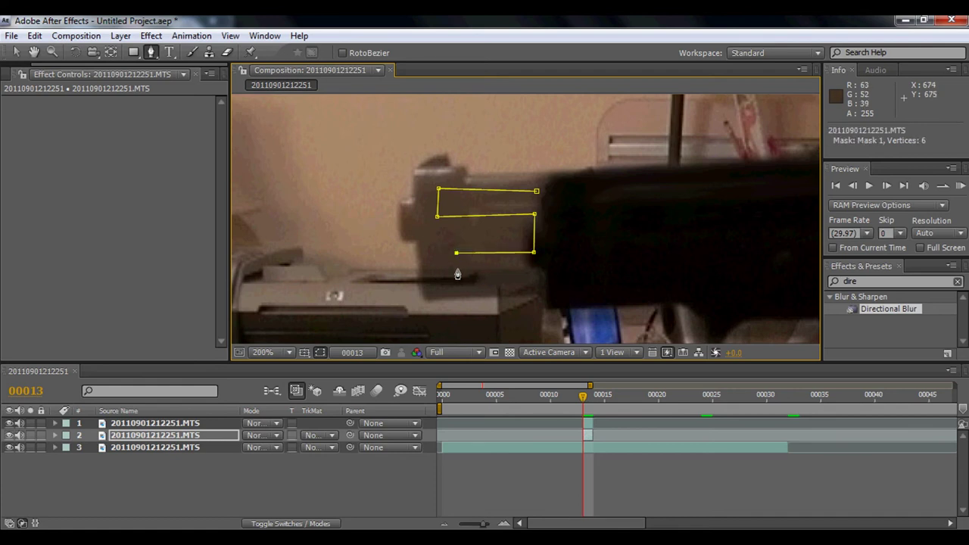
pyautogui.click(457, 268)
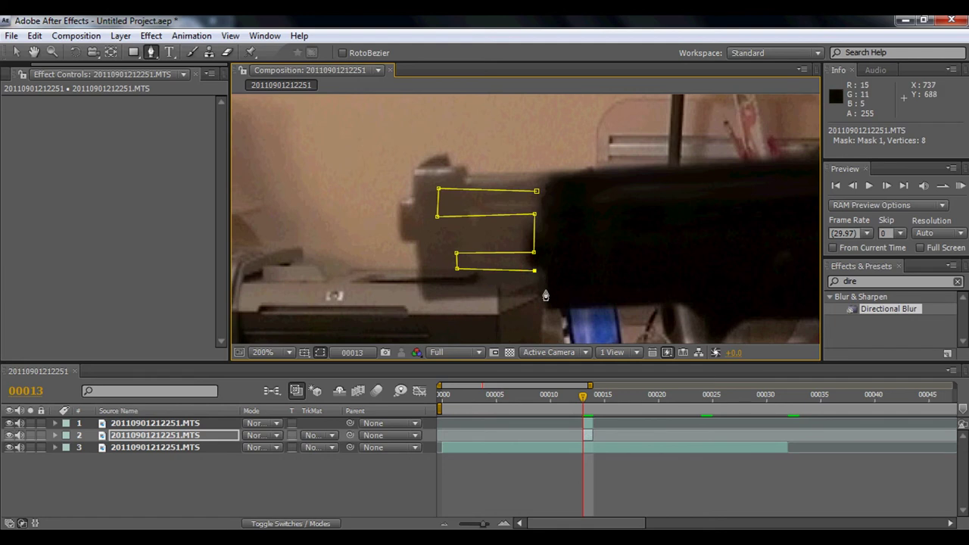
# - Close the mask with a large outline enclosing the see-through muzzle and the surrounding wall and printer area
pyautogui.press(',')
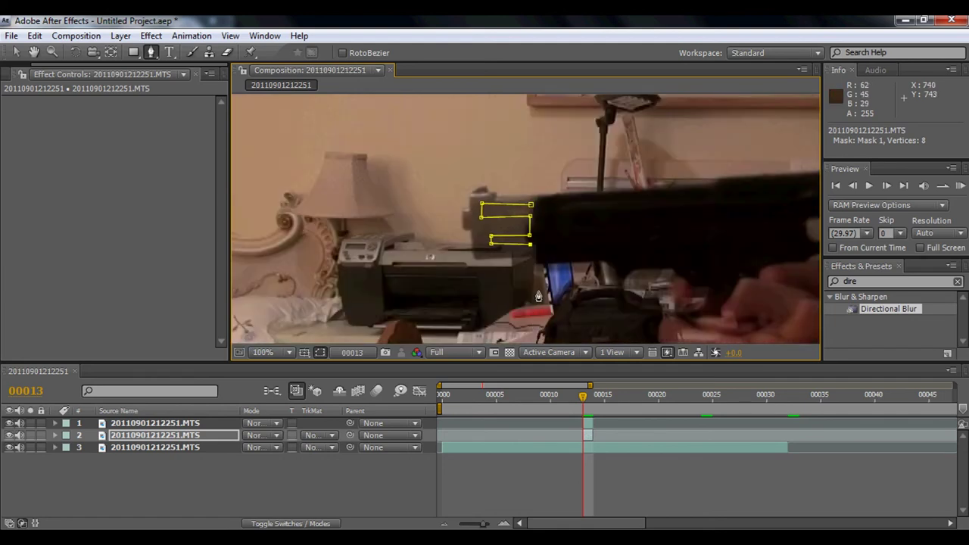
pyautogui.click(537, 294)
pyautogui.click(443, 303)
pyautogui.click(432, 158)
pyautogui.click(535, 160)
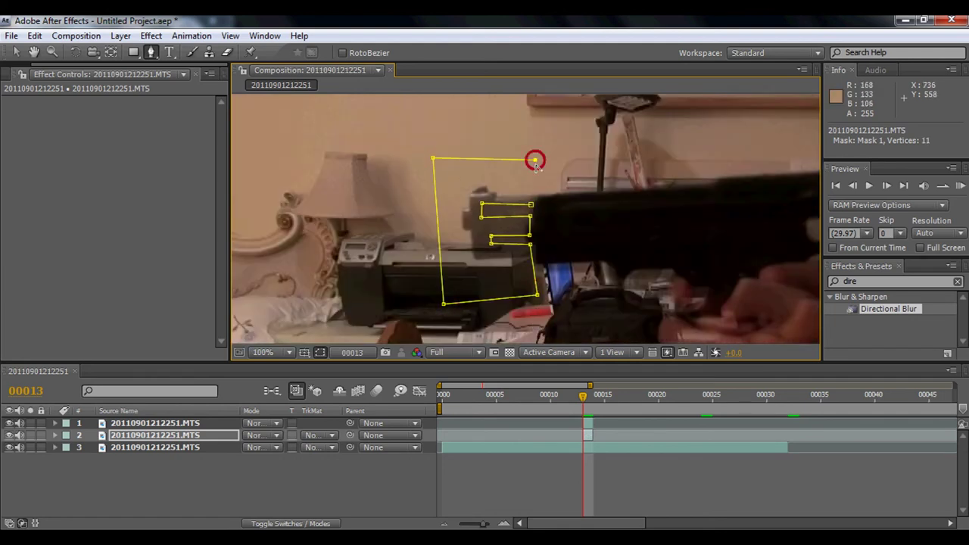
pyautogui.click(530, 204)
pyautogui.press('.')
pyautogui.press('v')
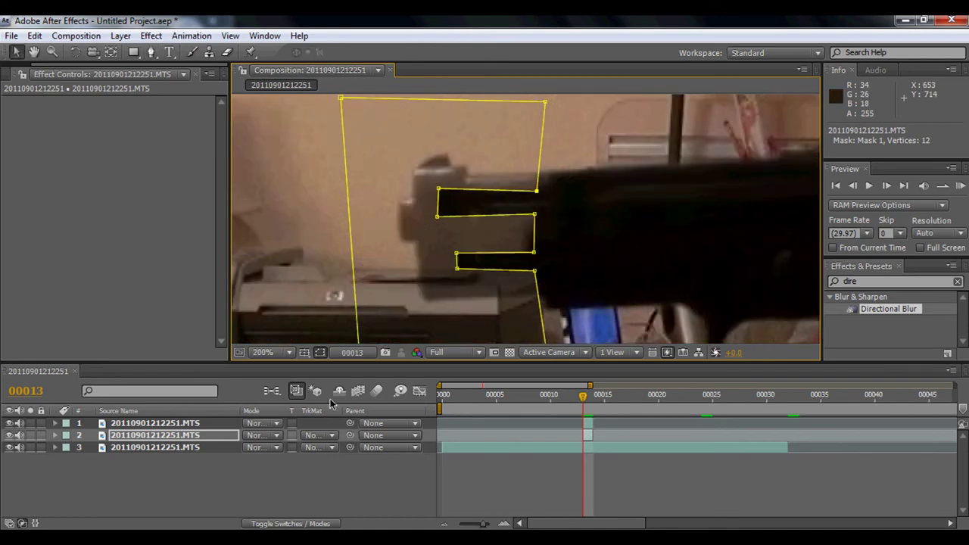
# - Set the opacity of the masked single-frame copy to 100% and check the muzzle area
pyautogui.click(54, 436)
pyautogui.scroll(-2, 255, 474)
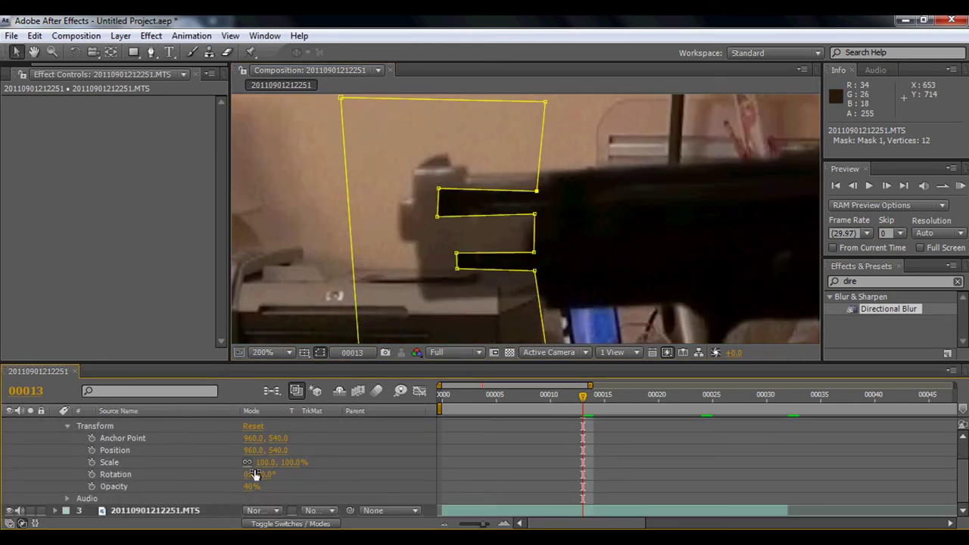
pyautogui.moveTo(245, 488); pyautogui.dragTo(489, 501)
pyautogui.scroll(-1, 563, 219)
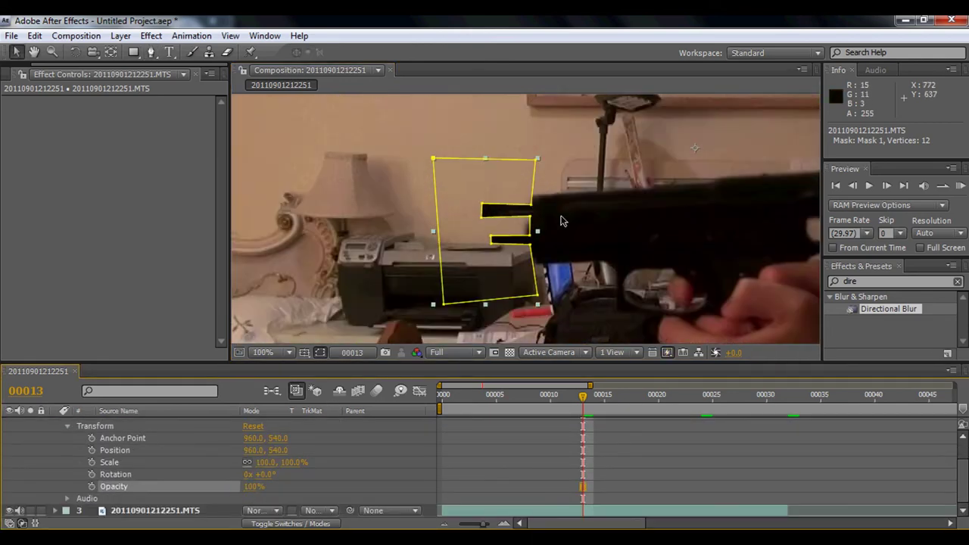
pyautogui.scroll(1, 562, 219)
pyautogui.scroll(2, 52, 453)
pyautogui.click(56, 436)
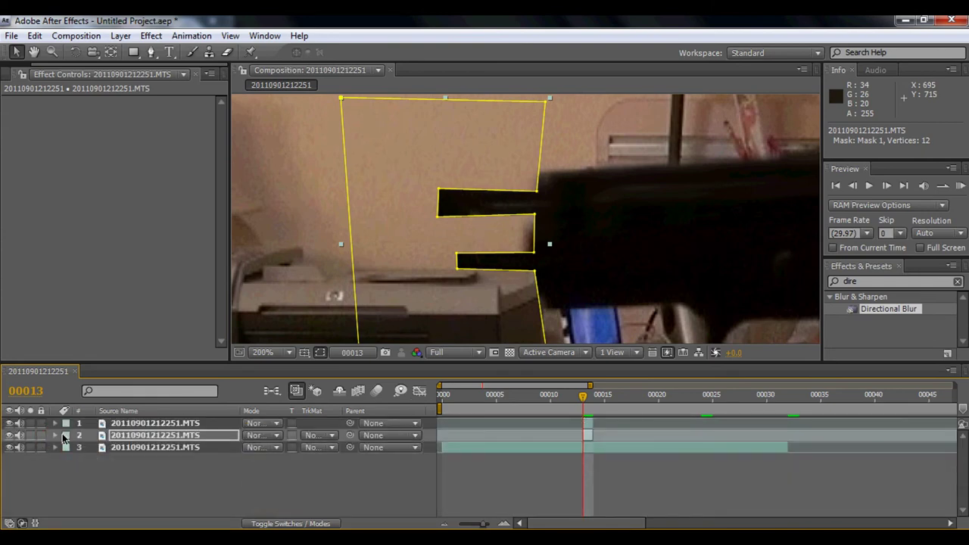
# - Round the front end of the mask's upper notch by curving its lower and upper corner points
pyautogui.click(321, 352)
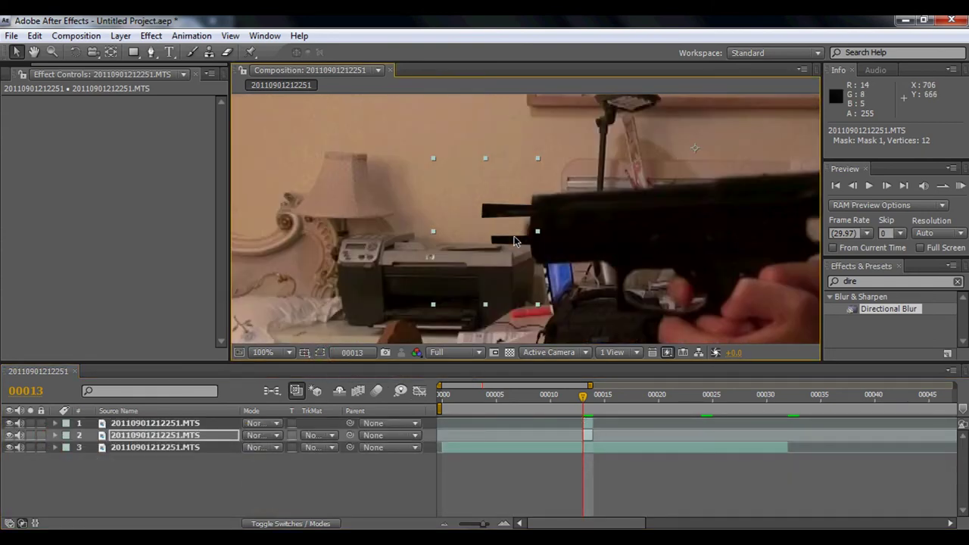
pyautogui.click(321, 352)
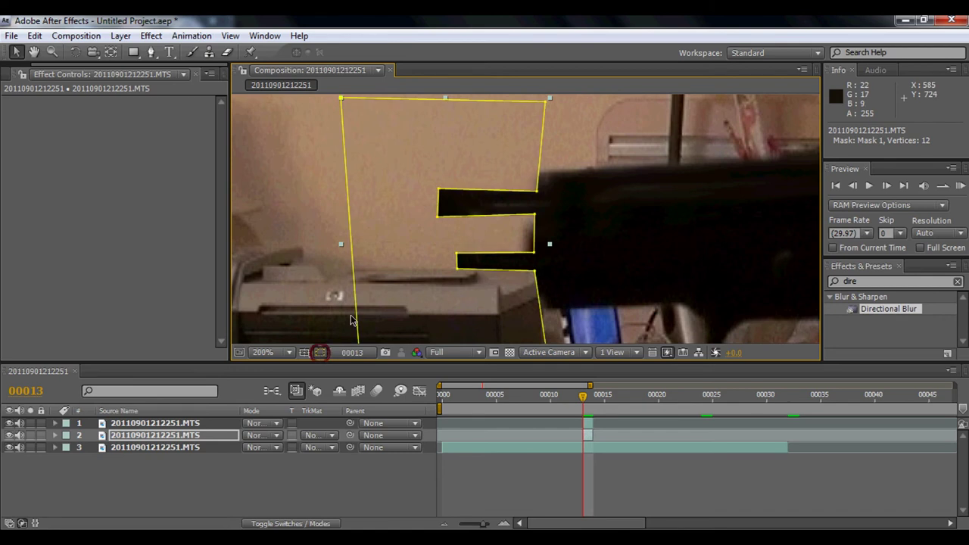
pyautogui.scroll(2, 433, 210)
pyautogui.press('space')
pyautogui.moveTo(432, 209); pyautogui.dragTo(514, 252)
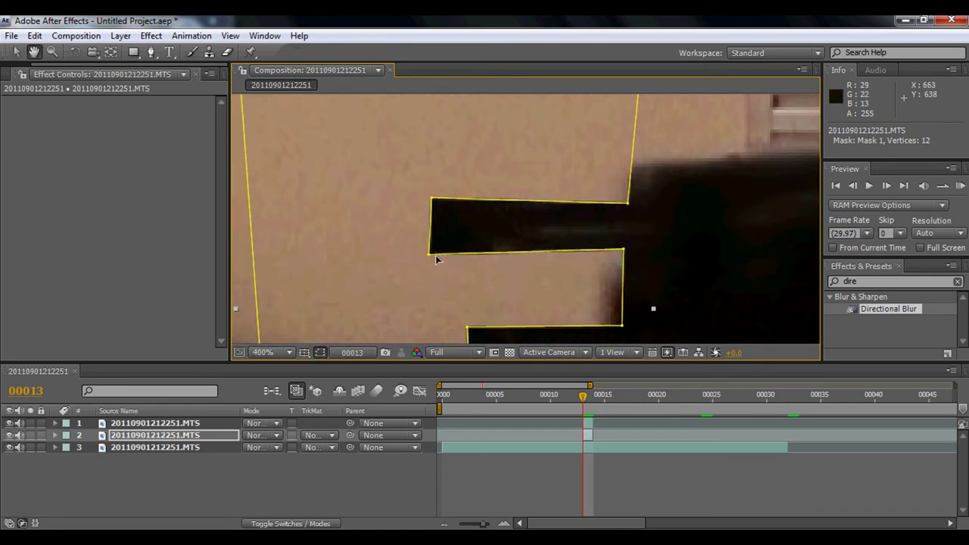
pyautogui.press('g')
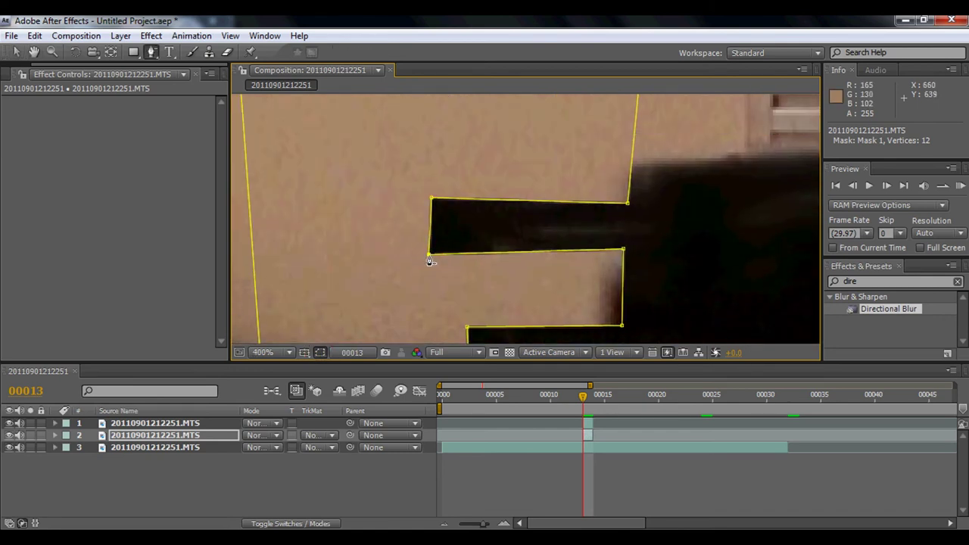
pyautogui.moveTo(427, 255)
pyautogui.mouseDown()
pyautogui.moveTo(431, 264)
pyautogui.moveTo(421, 243)
pyautogui.mouseUp()
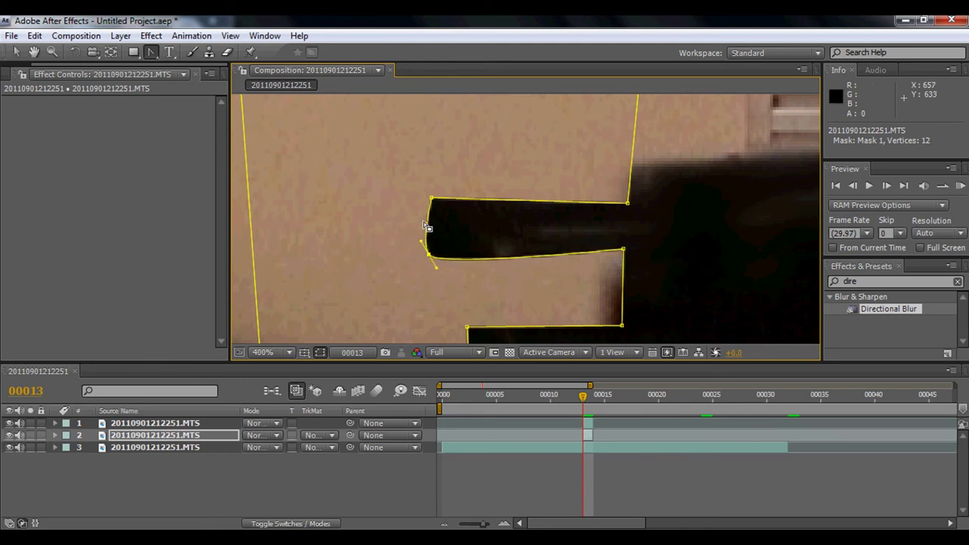
pyautogui.click(431, 198)
pyautogui.moveTo(430, 198); pyautogui.dragTo(446, 200)
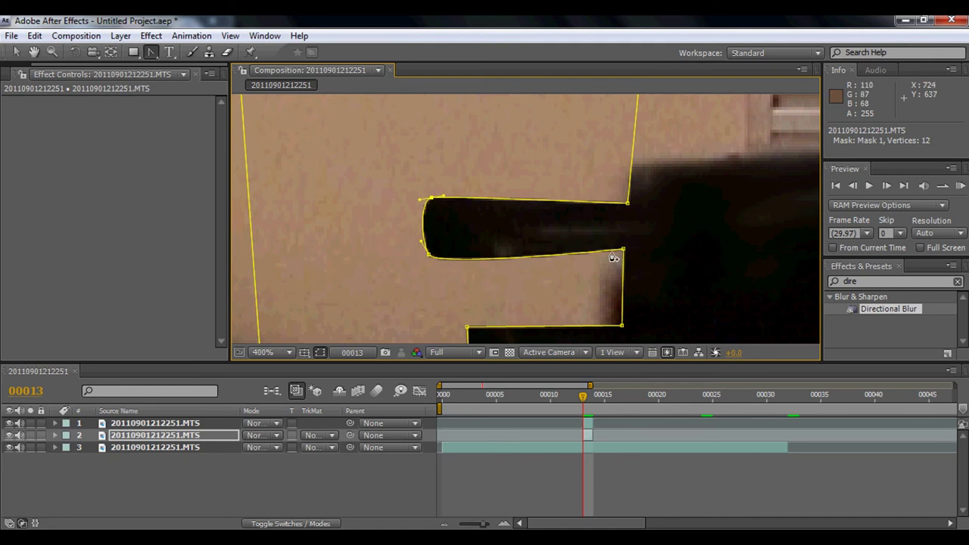
# - Move the upper notch's inner lower corner slightly down and curve the front of the lower notch, leaving the mask outline hidden
pyautogui.press('v')
pyautogui.moveTo(623, 249); pyautogui.dragTo(623, 260)
pyautogui.scroll(-1, 552, 310)
pyautogui.scroll(1, 552, 312)
pyautogui.moveTo(547, 301); pyautogui.dragTo(521, 228)
pyautogui.press('g')
pyautogui.moveTo(441, 256); pyautogui.dragTo(436, 287)
pyautogui.scroll(-1, 498, 276)
pyautogui.press(',')
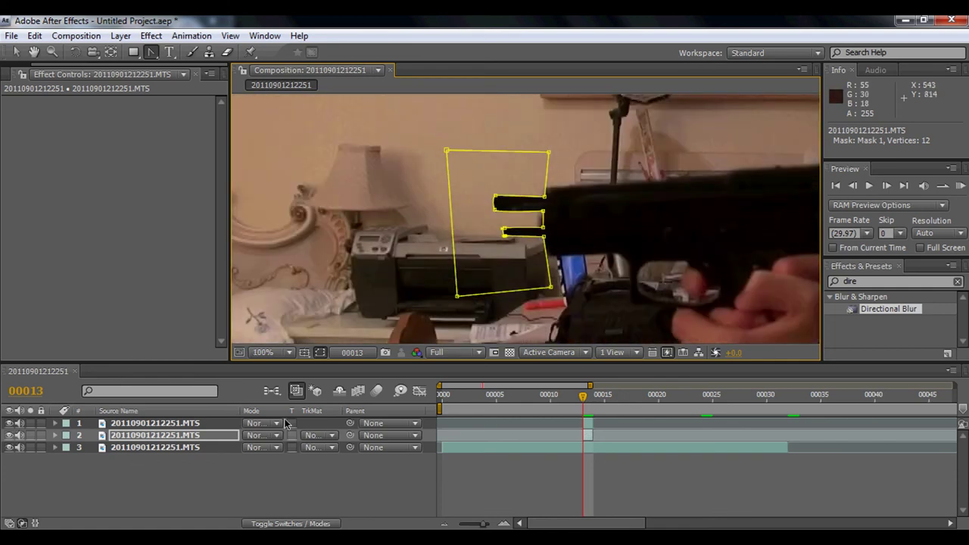
pyautogui.press('v')
pyautogui.click(319, 352)
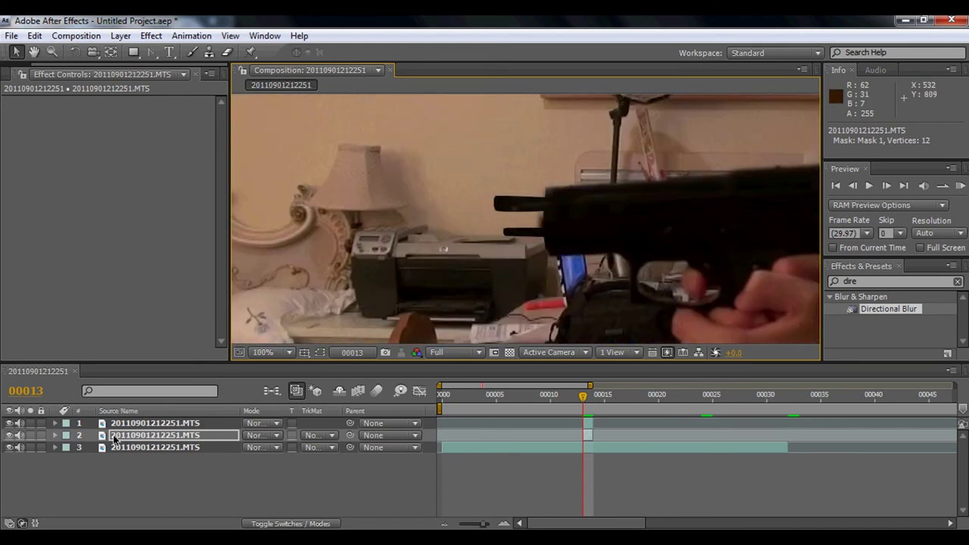
# - Set the Mask Feather of Mask 1 on the second layer to 5 pixels
pyautogui.click(54, 436)
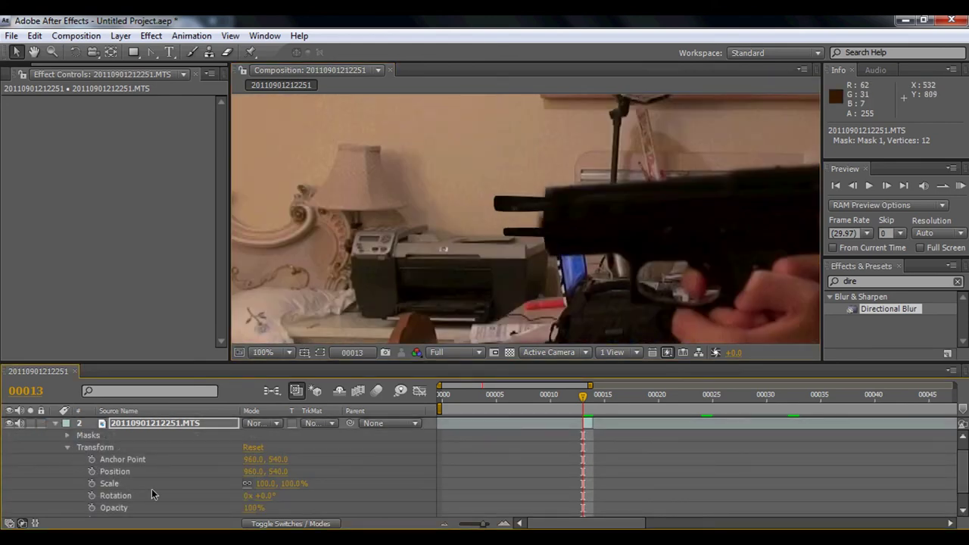
pyautogui.click(66, 448)
pyautogui.click(67, 447)
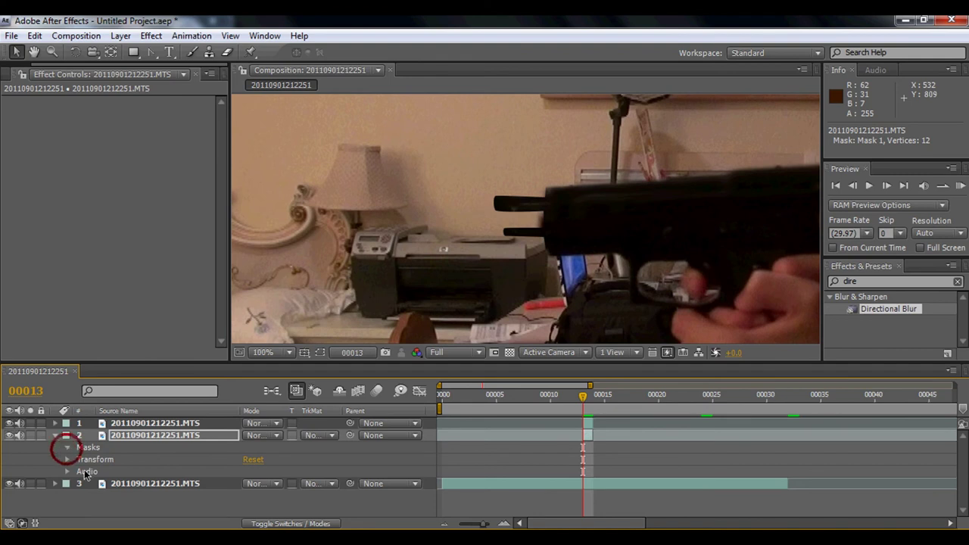
pyautogui.click(79, 460)
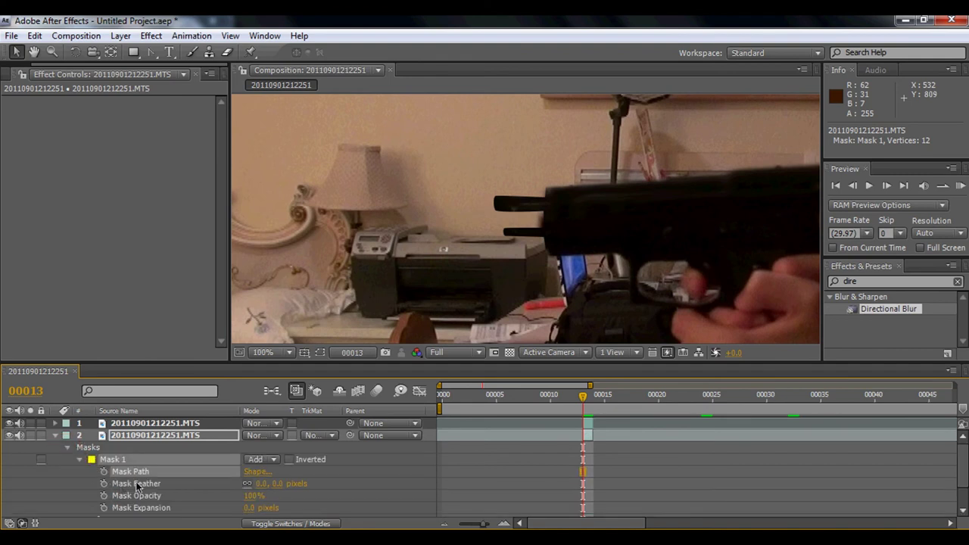
pyautogui.click(157, 481)
pyautogui.click(276, 483)
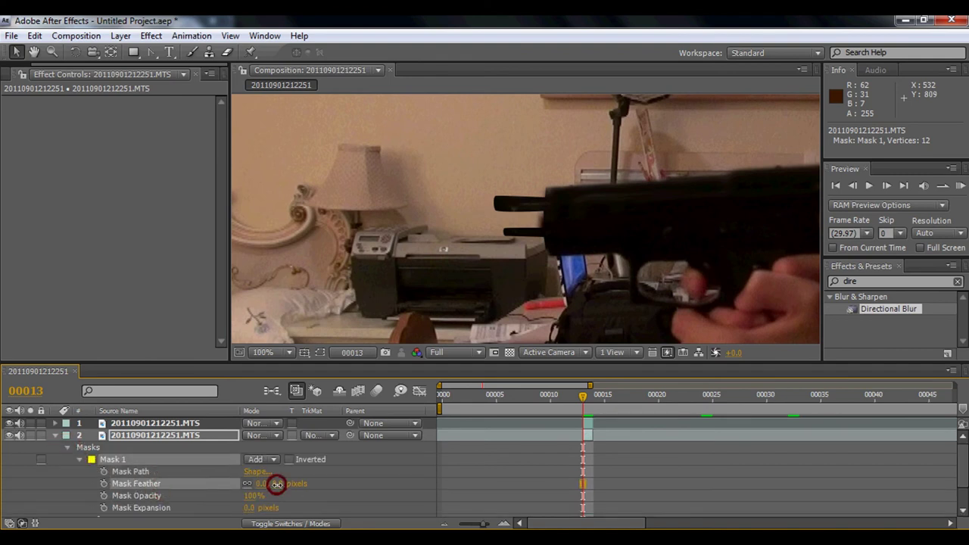
pyautogui.write('5')
pyautogui.click(67, 478)
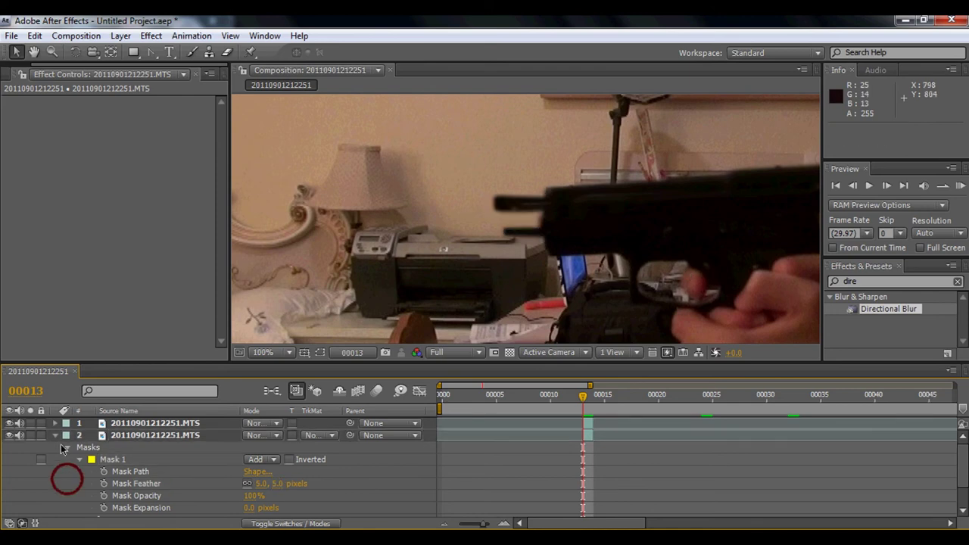
pyautogui.click(55, 436)
# - Add Muzzle_Flash_13.mov as the top layer of the composition, starting at frame 13
pyautogui.scroll(-3, 437, 286)
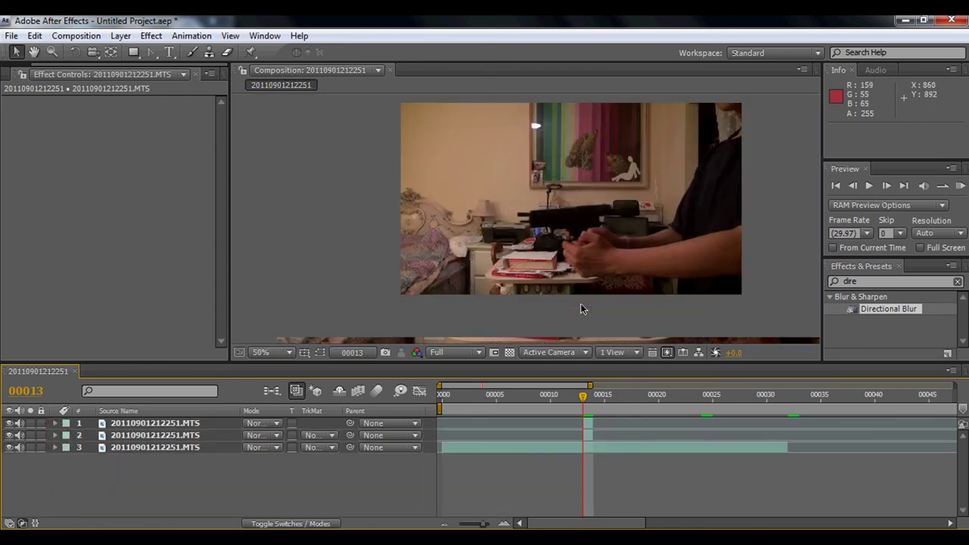
pyautogui.press('space')
pyautogui.moveTo(573, 256); pyautogui.dragTo(491, 284)
pyautogui.scroll(2, 499, 280)
pyautogui.scroll(-2, 485, 274)
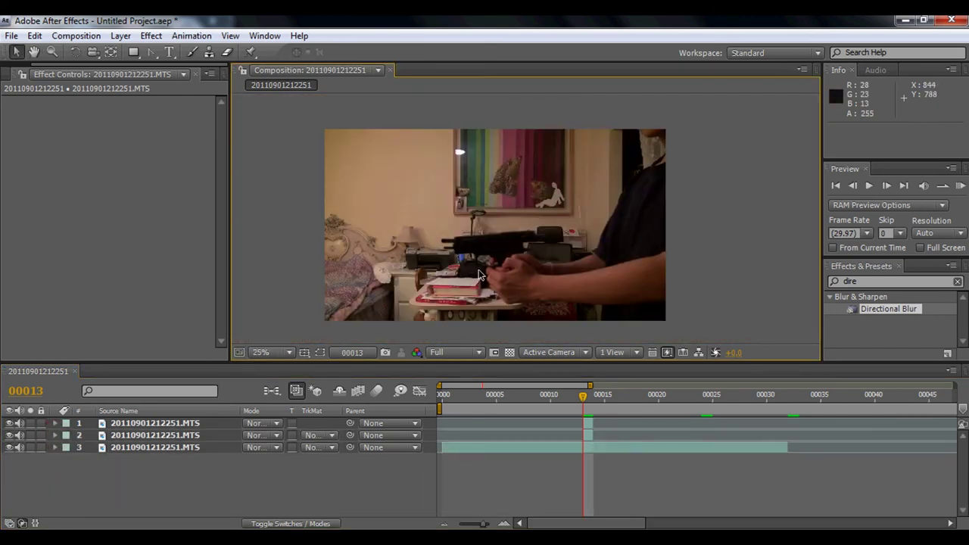
pyautogui.moveTo(589, 398)
pyautogui.mouseDown()
pyautogui.moveTo(575, 397)
pyautogui.moveTo(608, 398)
pyautogui.moveTo(583, 403)
pyautogui.mouseUp()
pyautogui.click(10, 75)
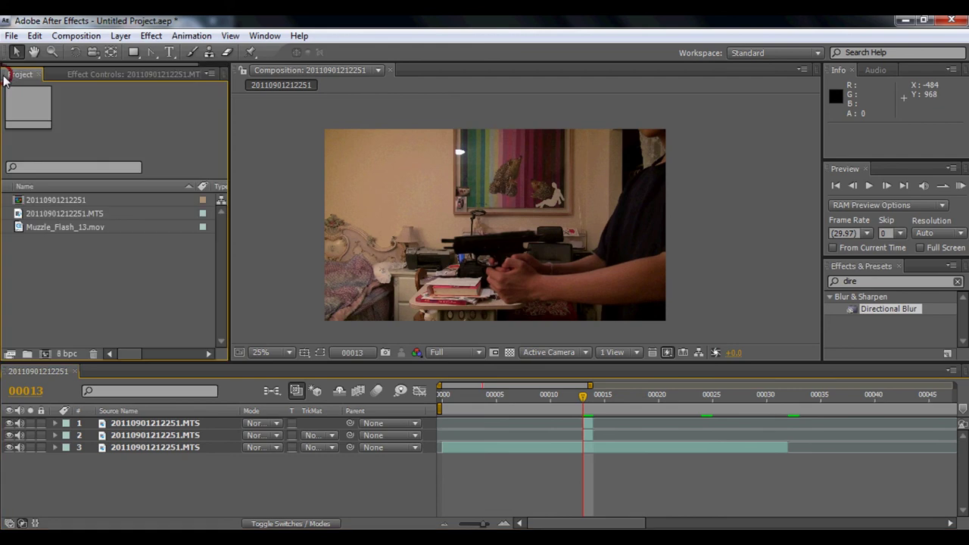
pyautogui.click(57, 229)
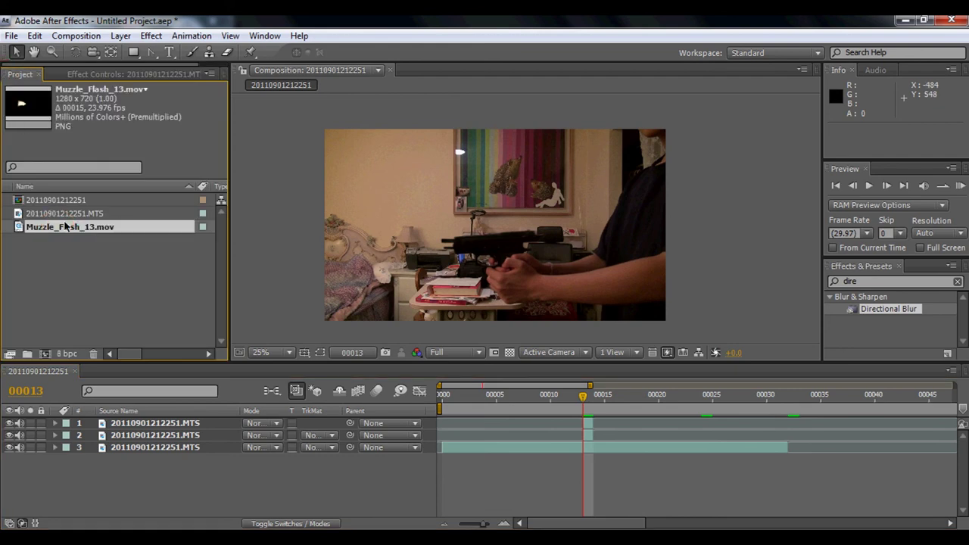
pyautogui.moveTo(71, 234); pyautogui.dragTo(582, 421)
# - Rotate and enlarge the muzzle flash to follow the pistol's angle and place it in front of the barrel
pyautogui.scroll(2, 274, 264)
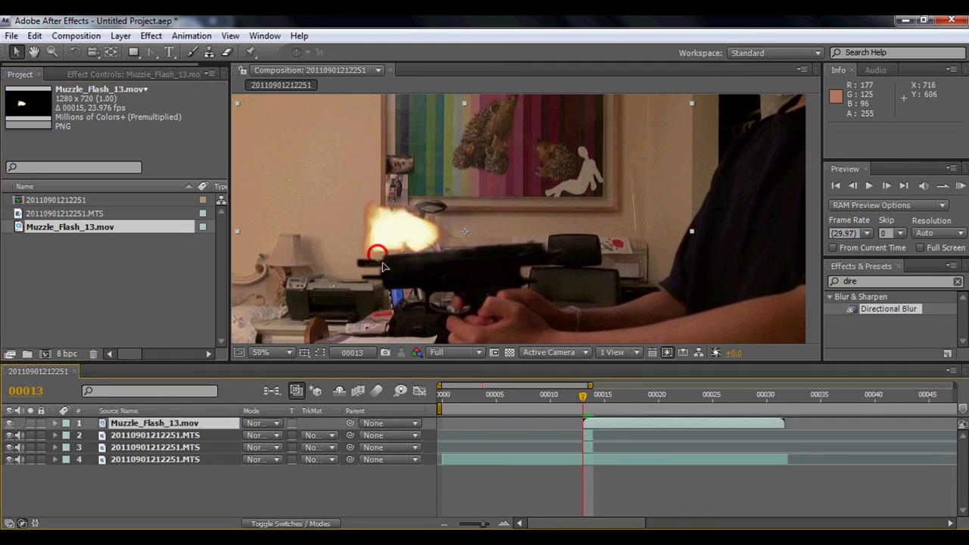
pyautogui.press(',')
pyautogui.press('w')
pyautogui.moveTo(420, 274); pyautogui.dragTo(600, 220)
pyautogui.press('v')
pyautogui.moveTo(619, 284); pyautogui.dragTo(540, 322)
pyautogui.moveTo(445, 254); pyautogui.dragTo(416, 257)
# - Set the muzzle flash layer's blending mode to Screen and nudge the flash to about 198, 656 at the muzzle
pyautogui.rightClick(437, 256)
pyautogui.moveTo(547, 192)
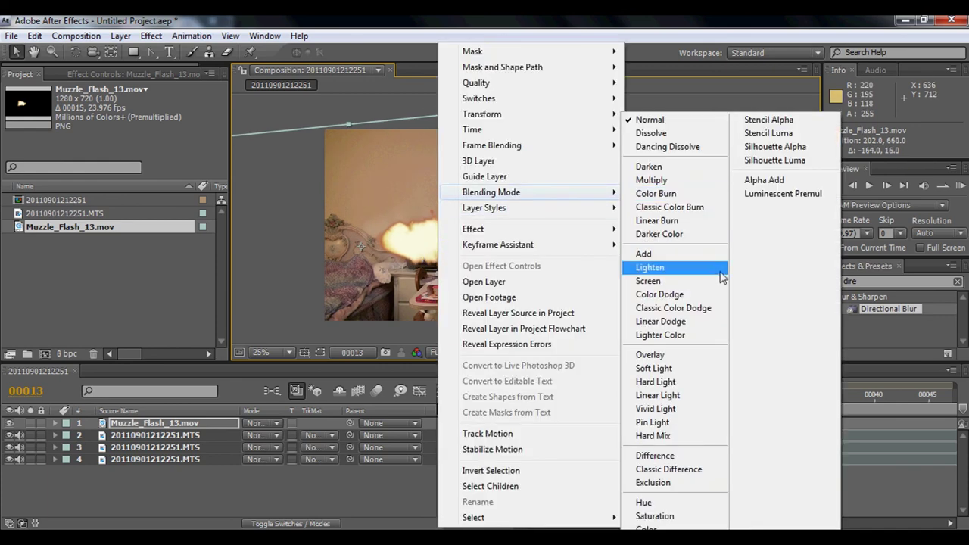
pyautogui.click(708, 277)
pyautogui.moveTo(471, 257); pyautogui.dragTo(470, 256)
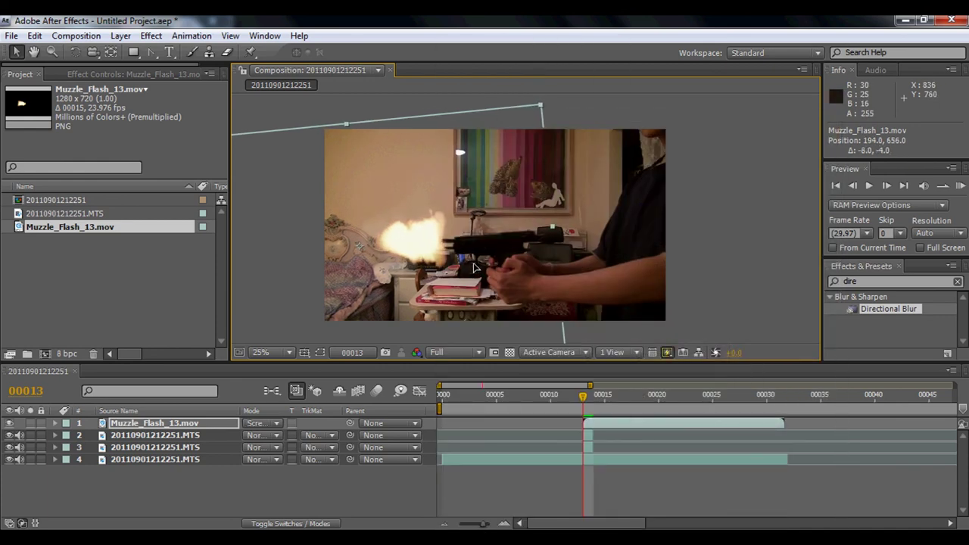
# - Apply a Glow effect to the muzzle flash with Composite Original On Top, threshold 54.1% and radius 37
pyautogui.click(150, 36)
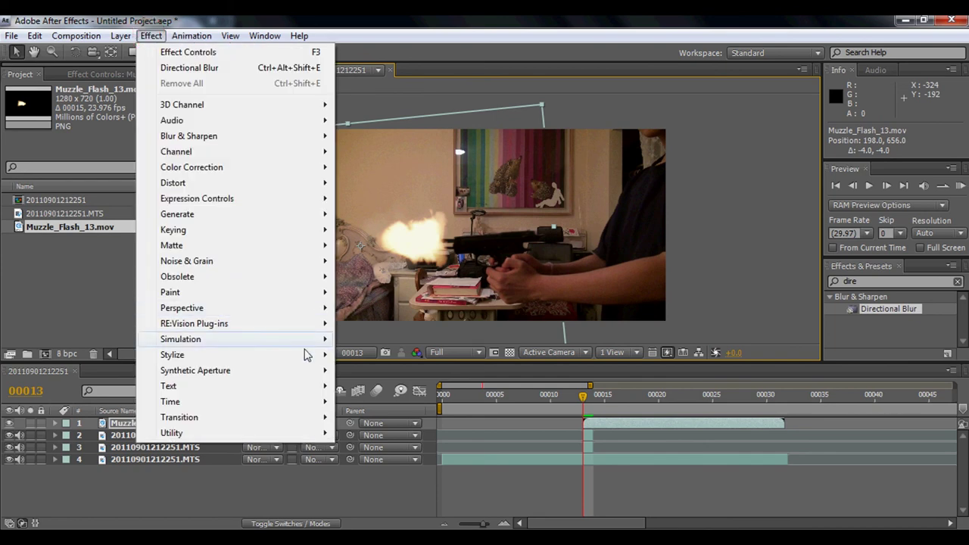
pyautogui.moveTo(307, 354)
pyautogui.click(388, 230)
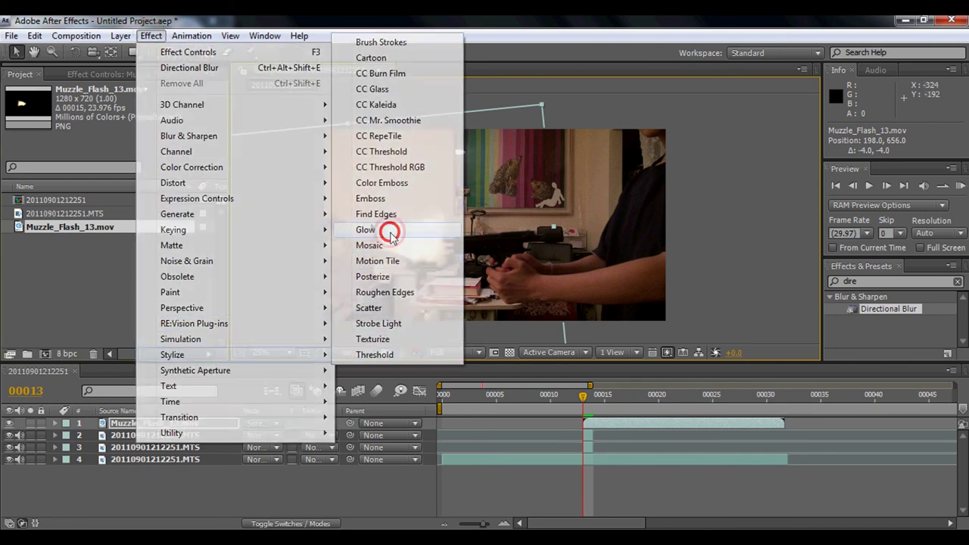
pyautogui.click(142, 174)
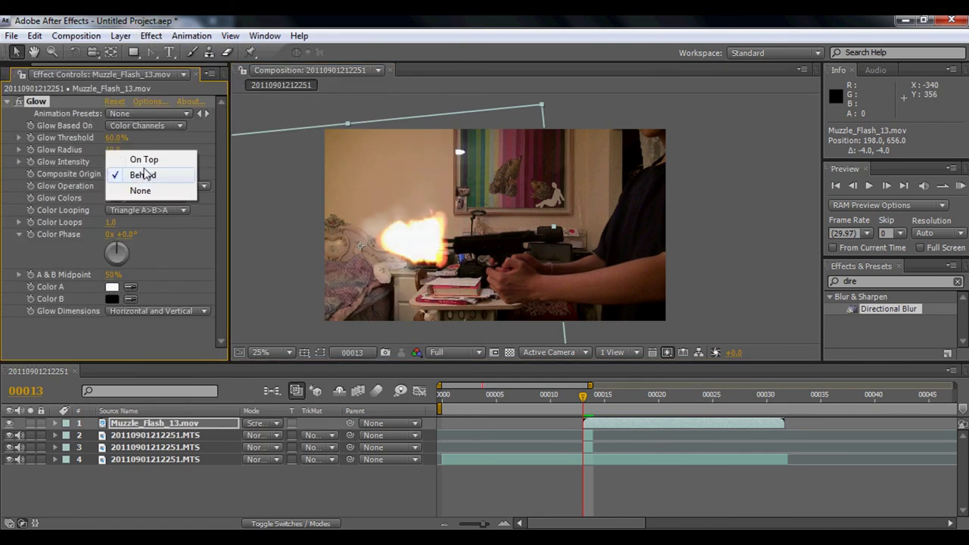
pyautogui.click(140, 161)
pyautogui.moveTo(113, 141); pyautogui.dragTo(94, 138)
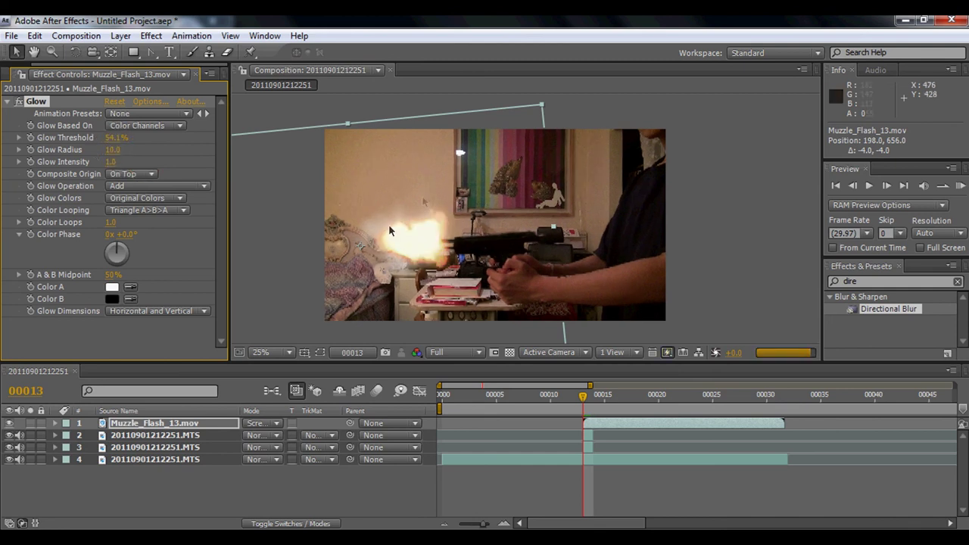
pyautogui.moveTo(112, 151); pyautogui.dragTo(137, 151)
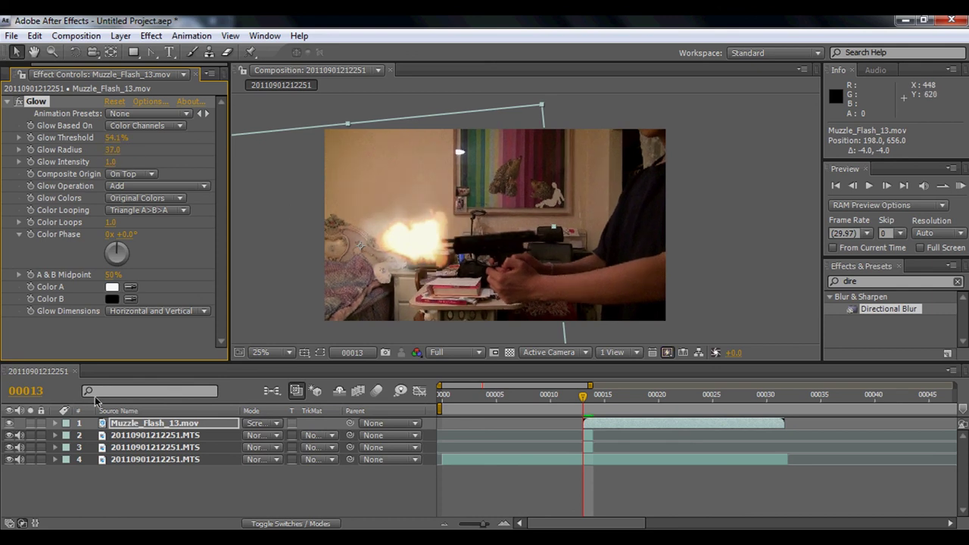
# - Go to frame 14 and select the full-length footage layer
pyautogui.moveTo(583, 401)
pyautogui.mouseDown()
pyautogui.moveTo(676, 408)
pyautogui.moveTo(590, 407)
pyautogui.mouseUp()
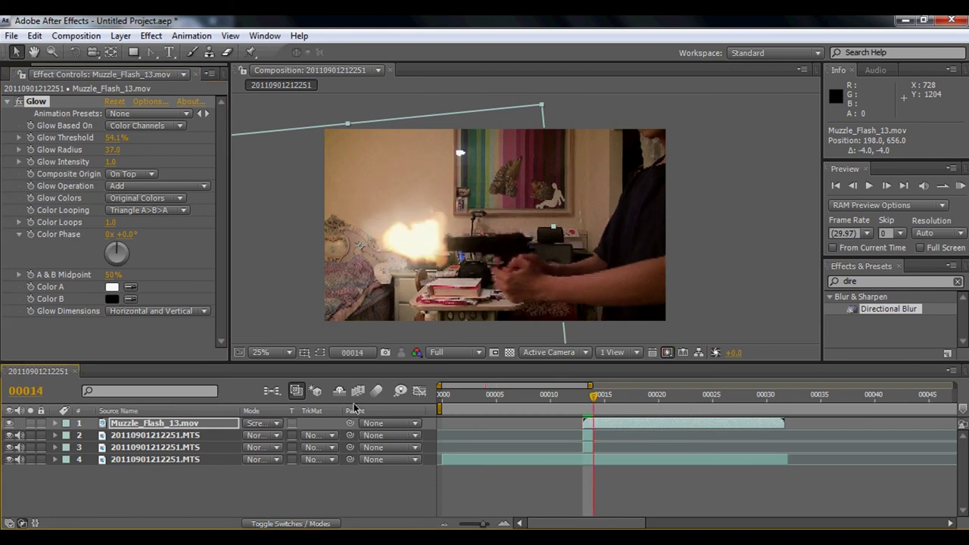
pyautogui.click(121, 462)
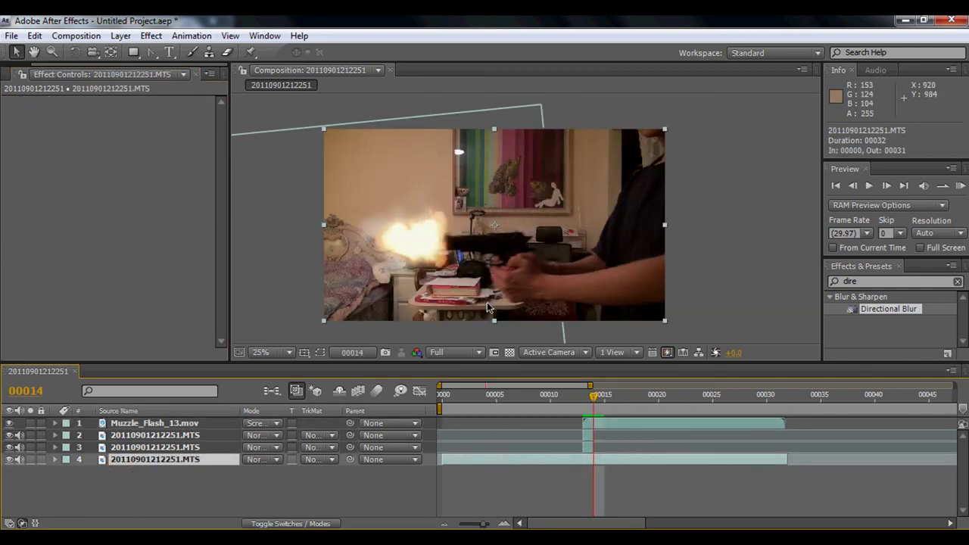